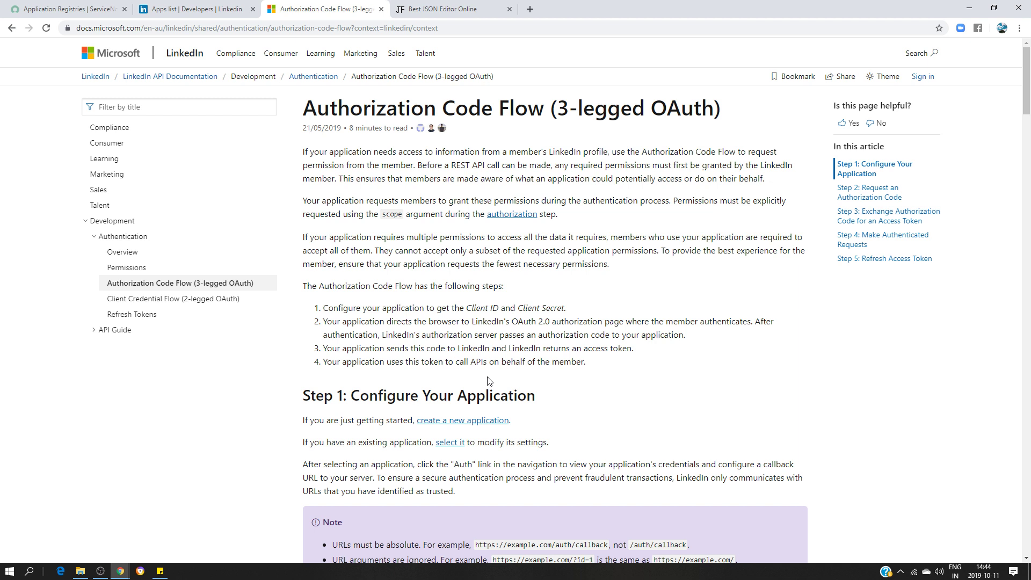
Switch to the 'Apps list | Developers | Linkedin' tab to show the empty My apps page
{"action": "left_click", "coordinate": [229, 16]}
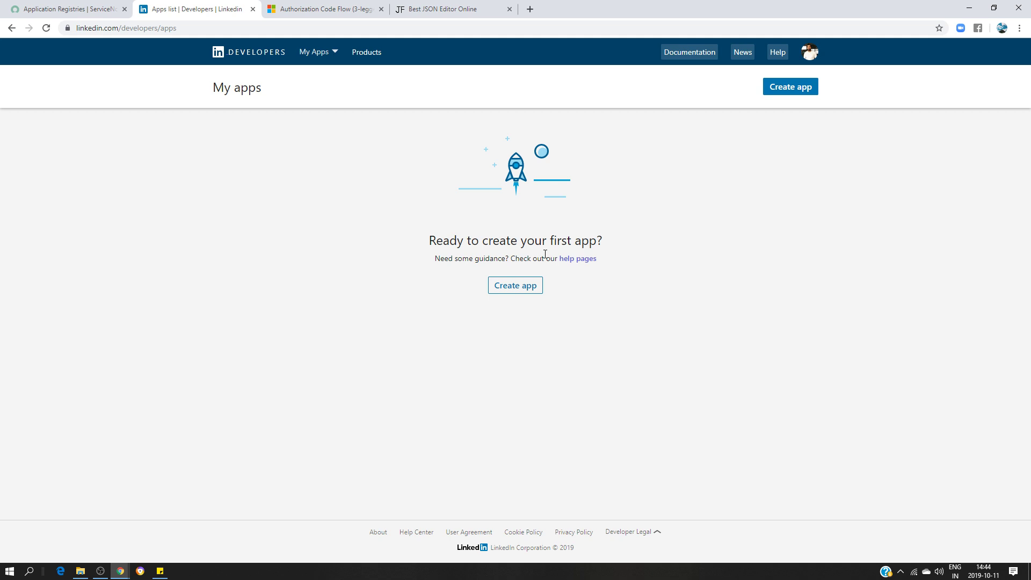
Create an app named IntegrationTest for company integrationtest, using the saved business email
{"action": "left_click", "coordinate": [502, 289]}
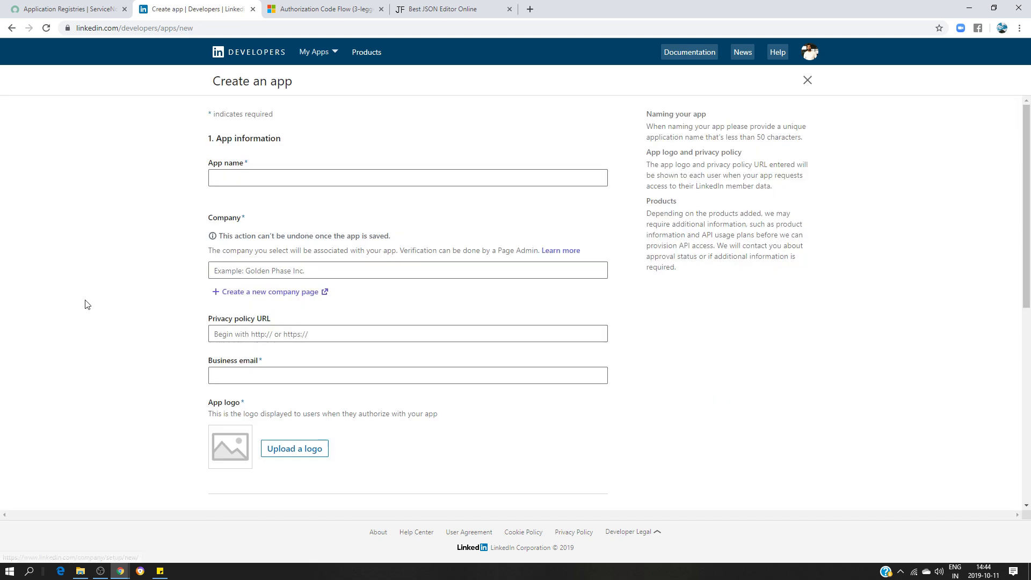
{"action": "left_click", "coordinate": [252, 185]}
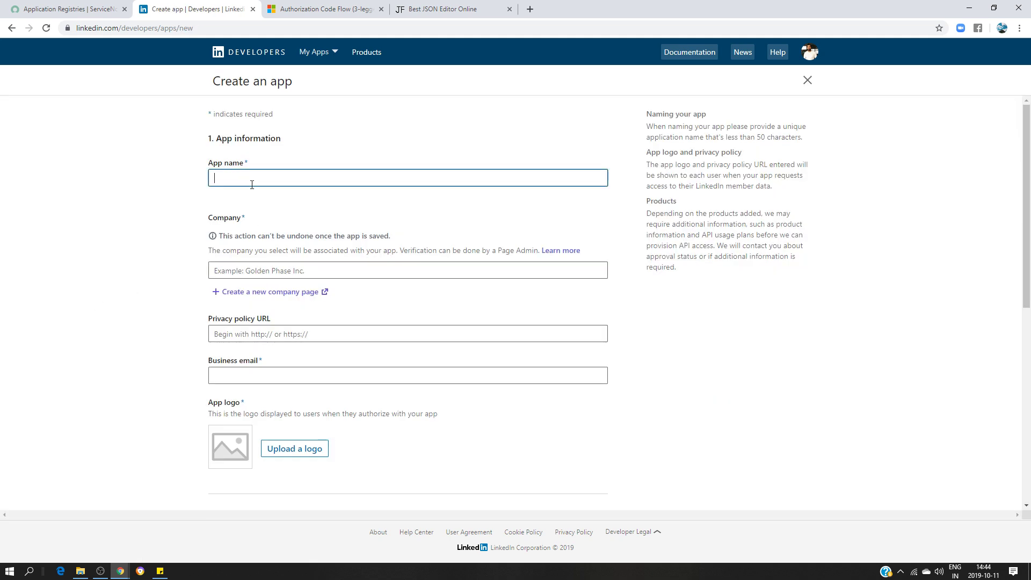
{"action": "type", "text": "Integrat"}
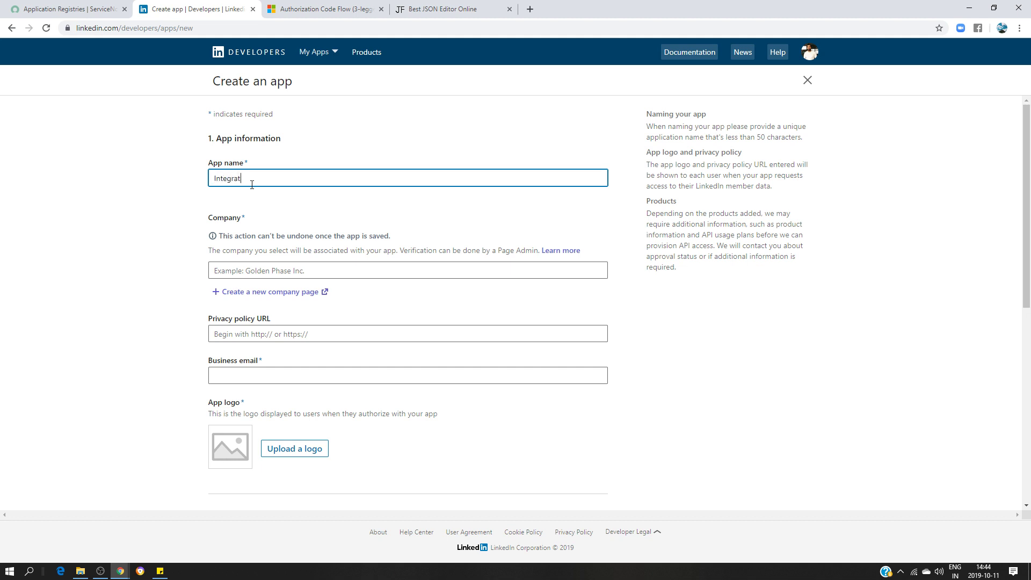
{"action": "type", "text": "ionTest"}
{"action": "left_click", "coordinate": [270, 271]}
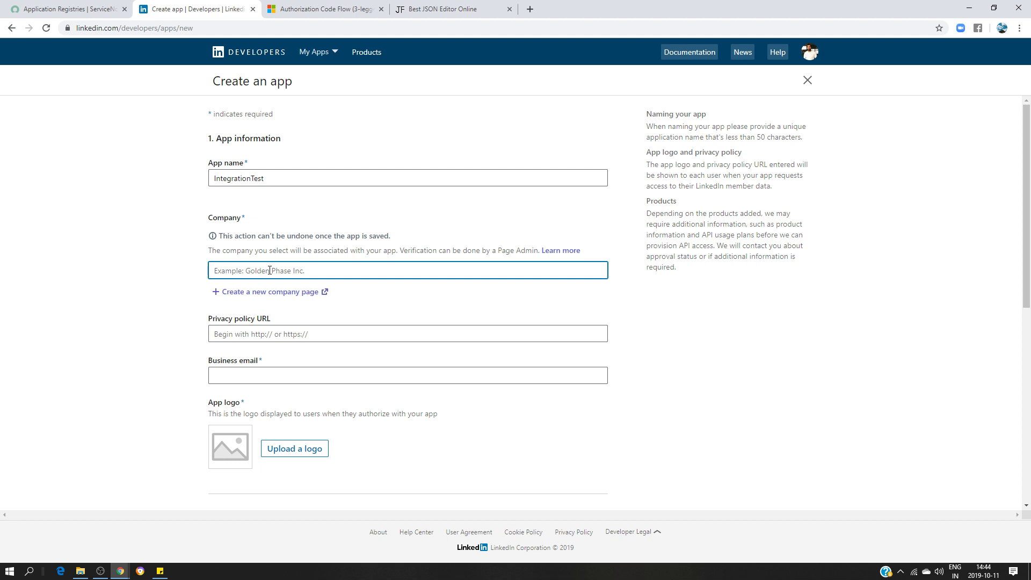
{"action": "type", "text": "In"}
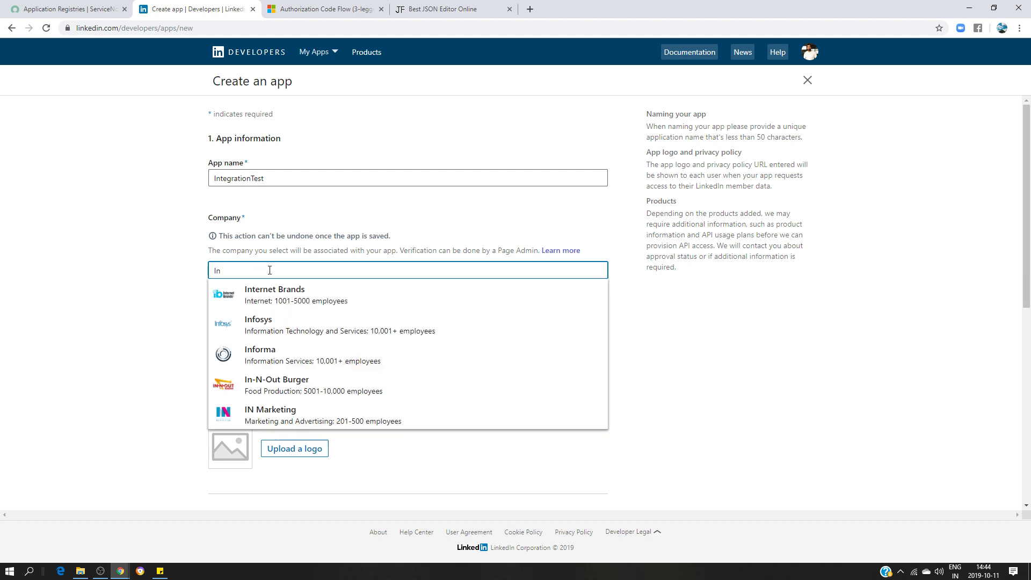
{"action": "type", "text": "tegr"}
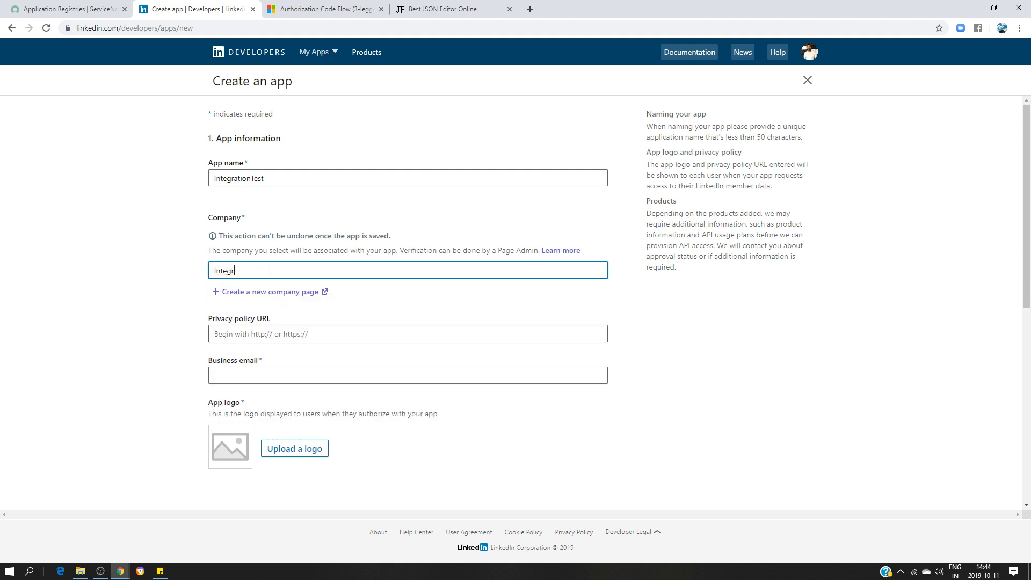
{"action": "type", "text": "ation"}
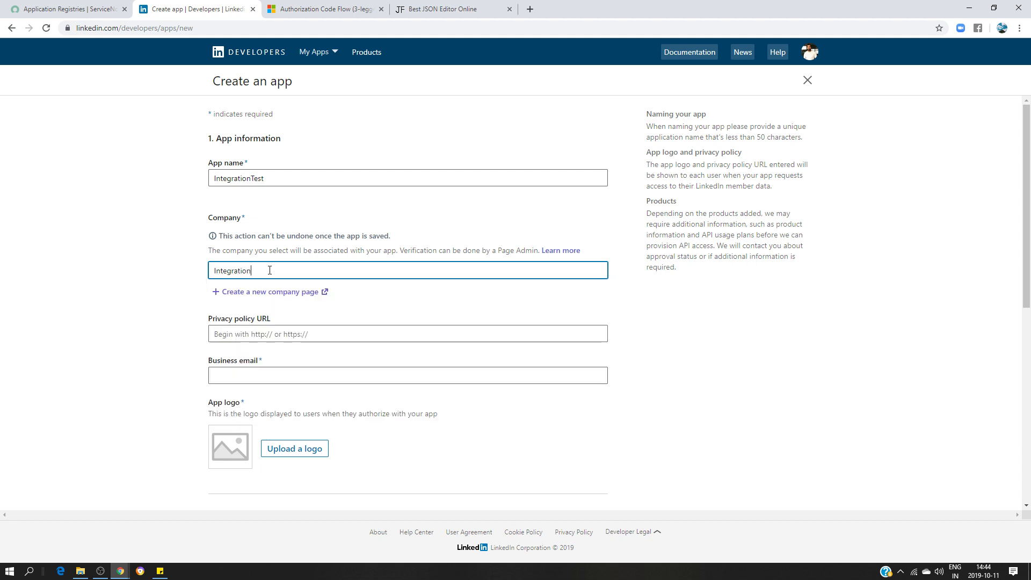
{"action": "type", "text": "test"}
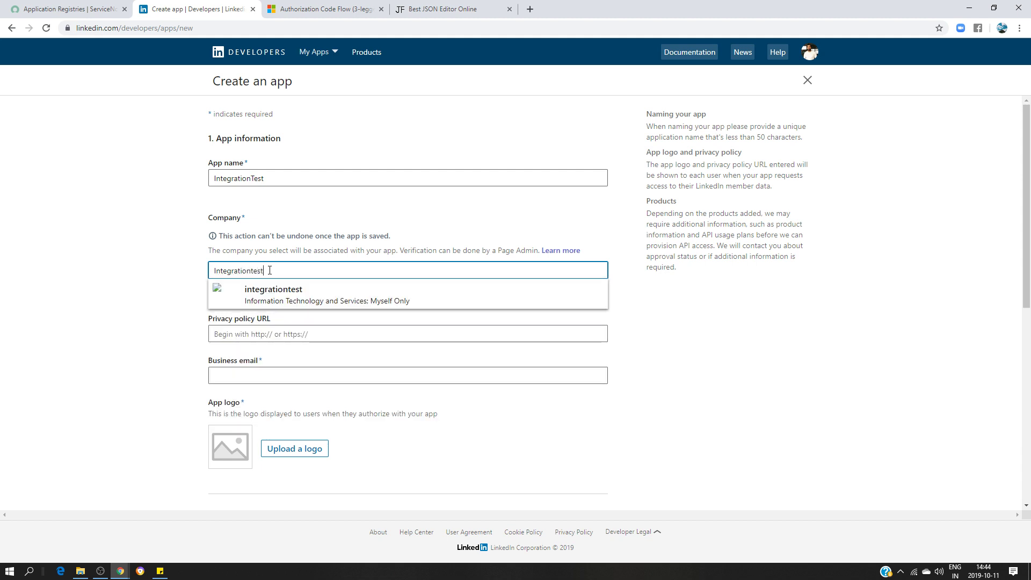
{"action": "left_click", "coordinate": [299, 294]}
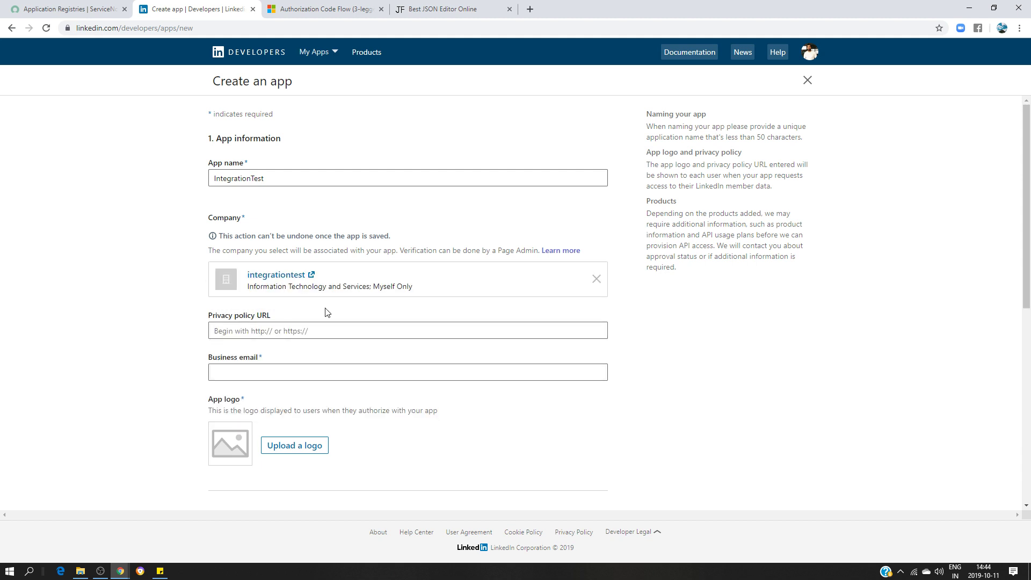
{"action": "left_click", "coordinate": [273, 371]}
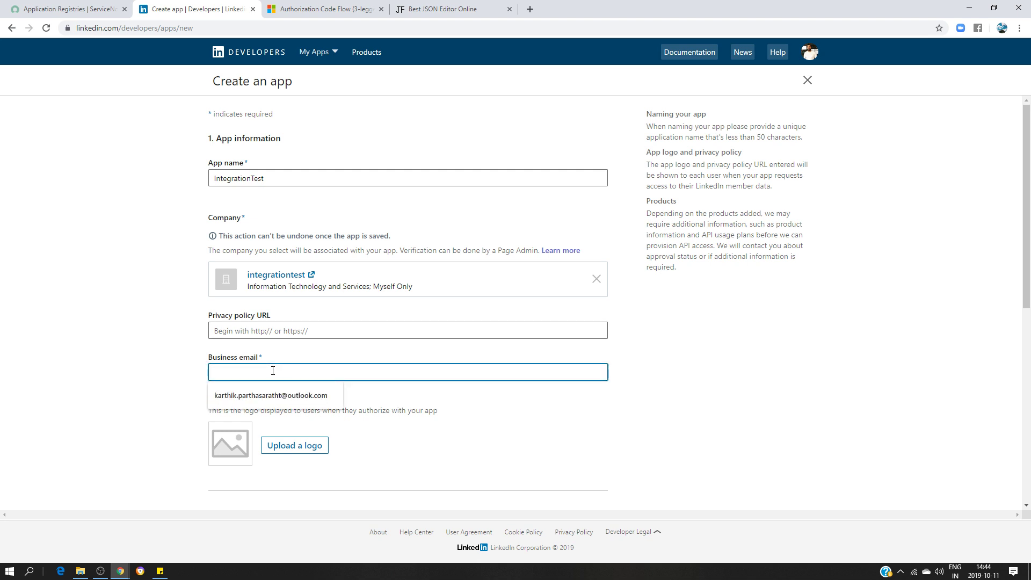
{"action": "left_click", "coordinate": [270, 395]}
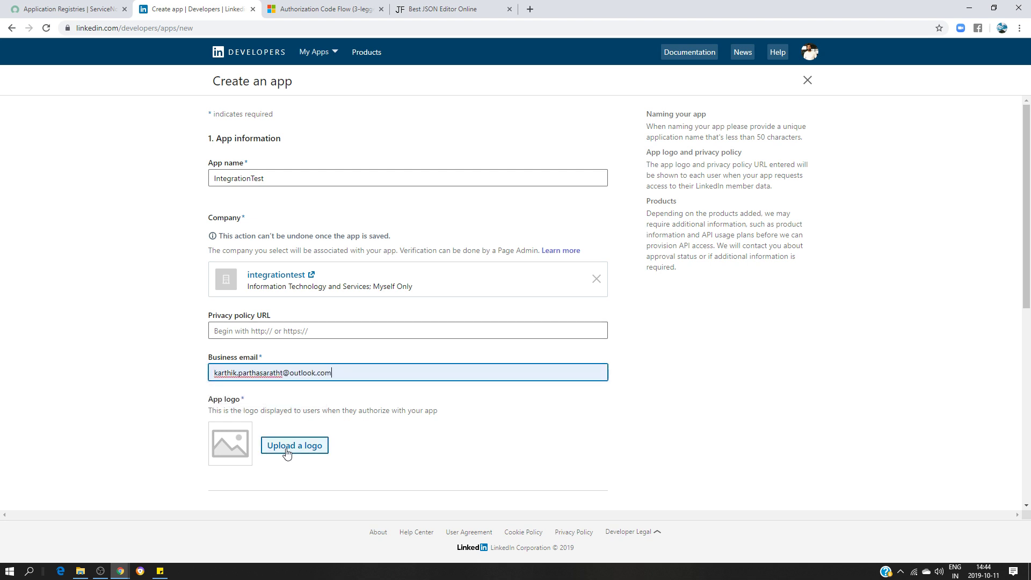
{"action": "scroll", "coordinate": [290, 449], "scroll_direction": "down", "scroll_amount": 1}
Upload the rooster image as the app logo
{"action": "left_click", "coordinate": [294, 393]}
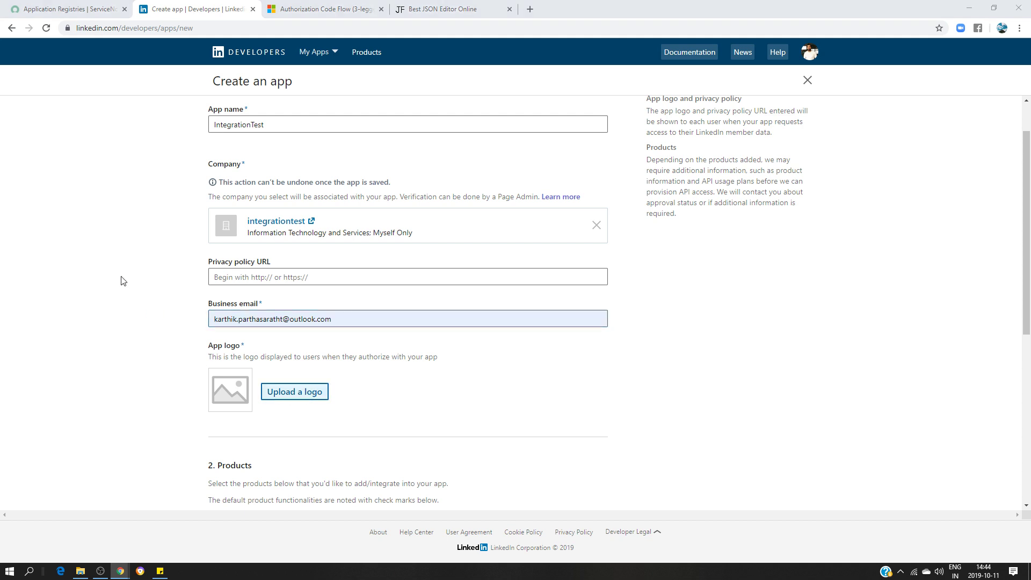
{"action": "double_click", "coordinate": [243, 86]}
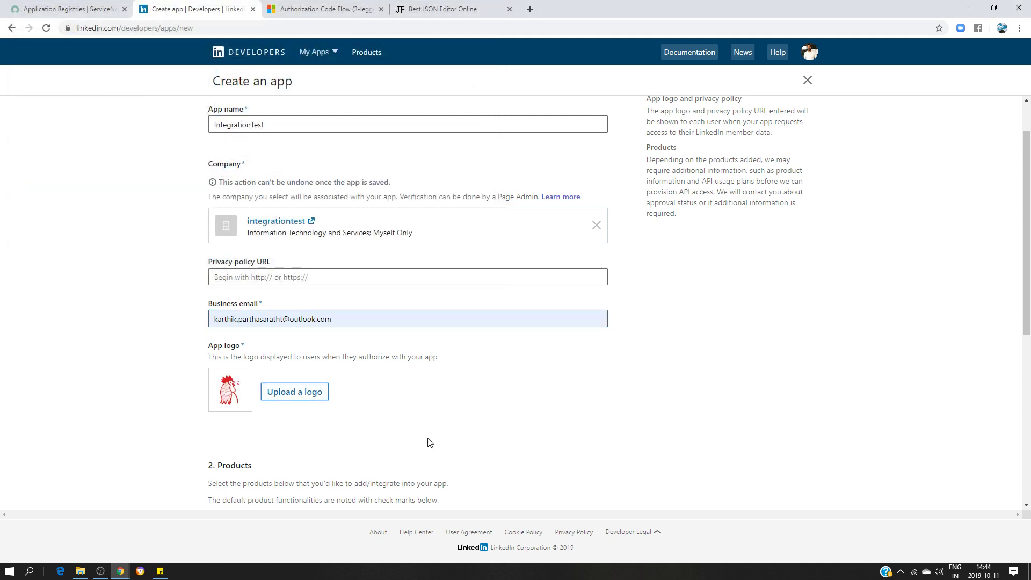
{"action": "scroll", "coordinate": [428, 439], "scroll_direction": "down", "scroll_amount": 4}
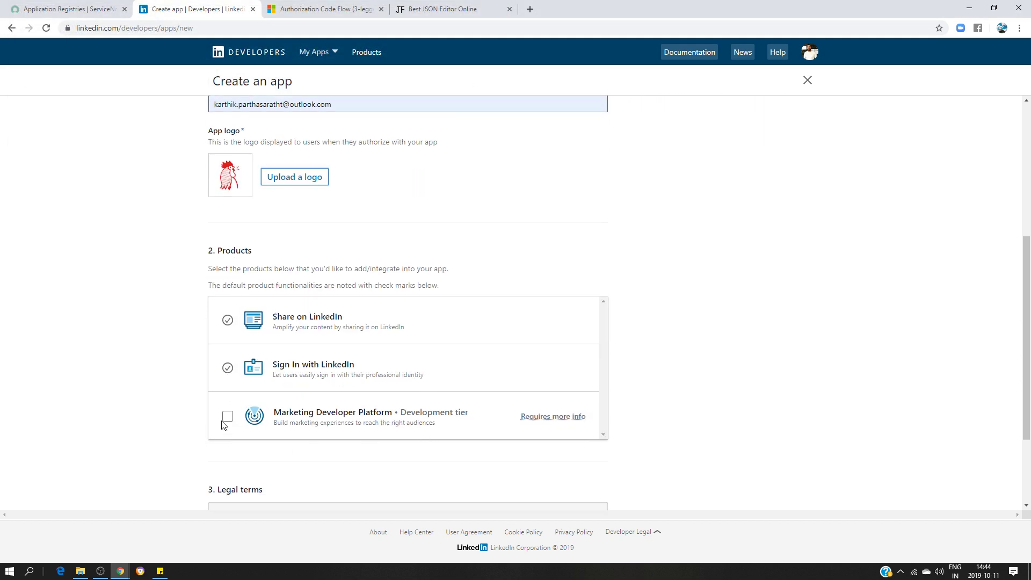
{"action": "scroll", "coordinate": [369, 342], "scroll_direction": "down", "scroll_amount": 3}
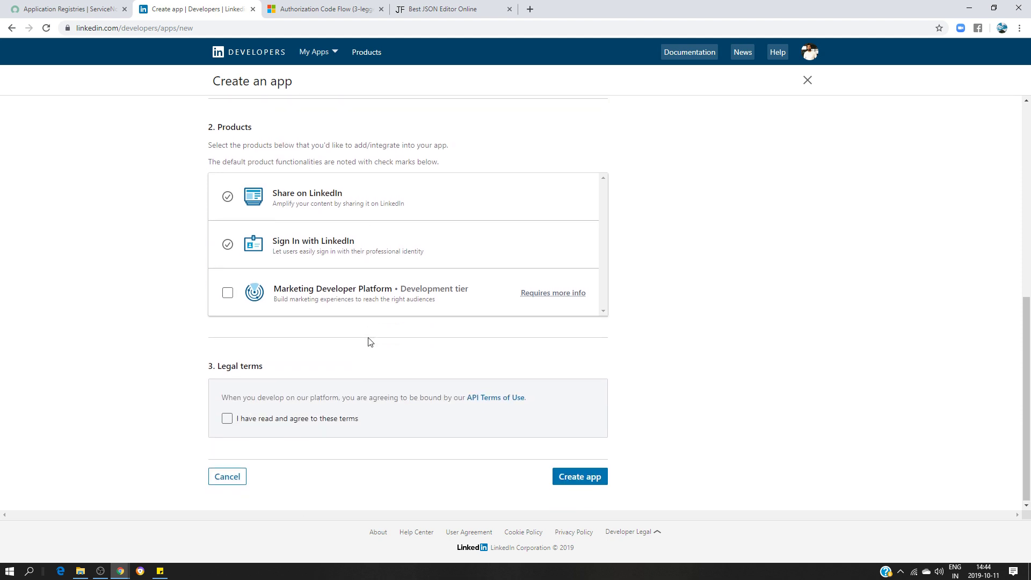
{"action": "scroll", "coordinate": [370, 341], "scroll_direction": "up", "scroll_amount": 3}
Add the Marketing Developer Platform product, agree to the API terms, and create the app
{"action": "left_click", "coordinate": [225, 457]}
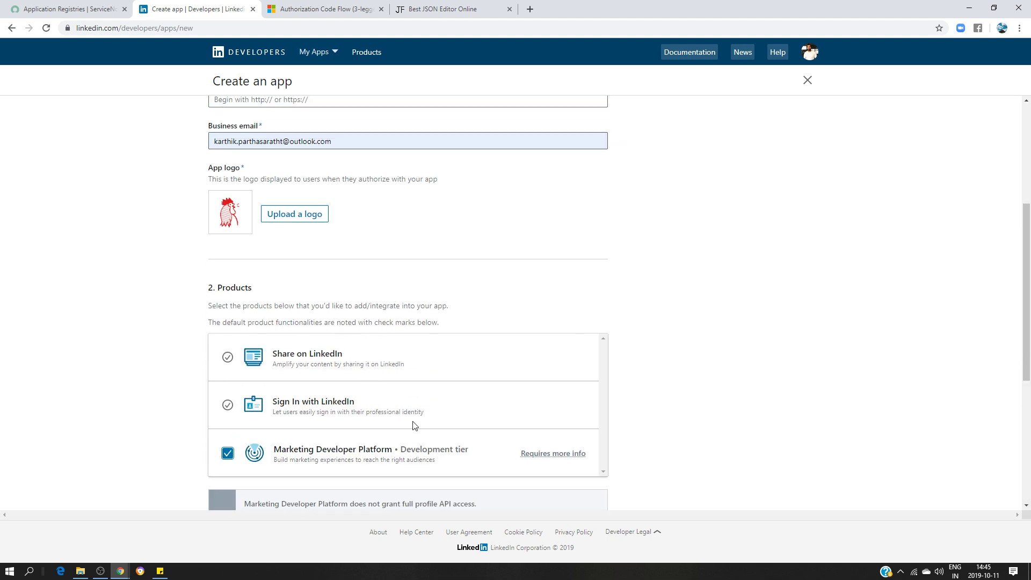
{"action": "scroll", "coordinate": [428, 443], "scroll_direction": "down", "scroll_amount": 4}
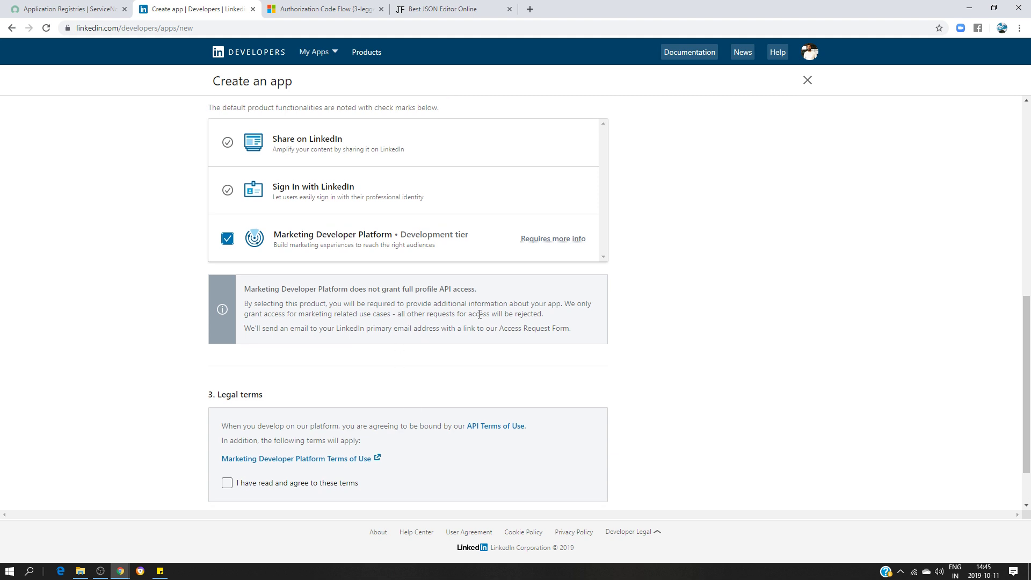
{"action": "scroll", "coordinate": [417, 371], "scroll_direction": "down", "scroll_amount": 2}
{"action": "left_click", "coordinate": [228, 418]}
{"action": "left_click", "coordinate": [570, 476]}
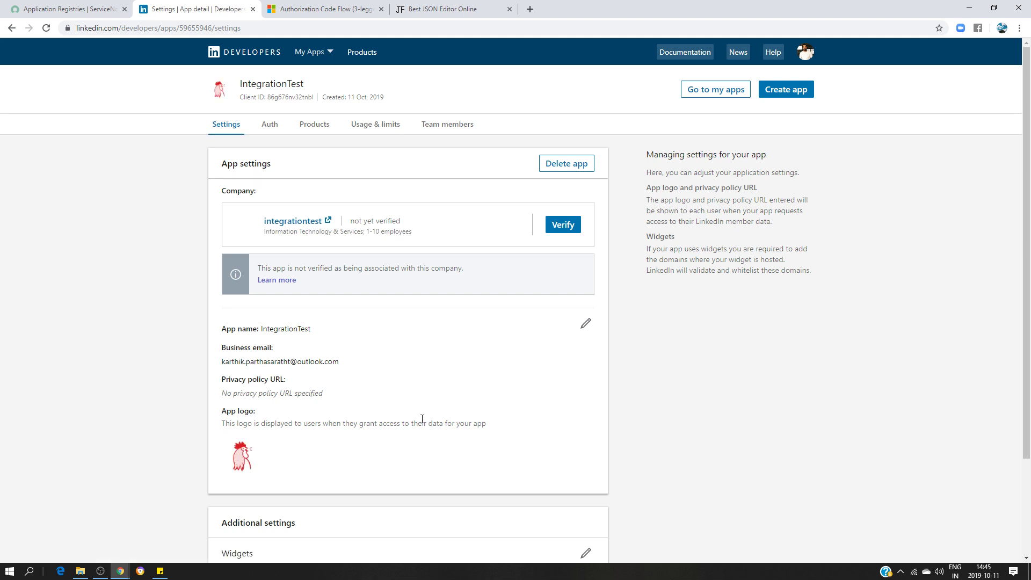
Show the IntegrationTest app's Auth tab with its Client ID and Client Secret
{"action": "scroll", "coordinate": [381, 336], "scroll_direction": "down", "scroll_amount": 2}
{"action": "scroll", "coordinate": [338, 233], "scroll_direction": "up", "scroll_amount": 2}
{"action": "left_click", "coordinate": [273, 127]}
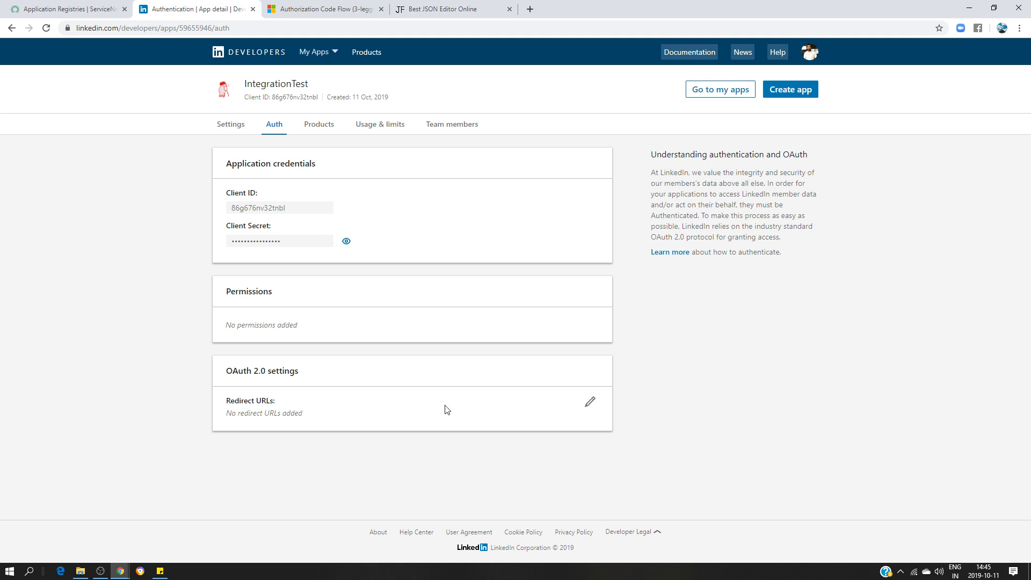
{"action": "left_click", "coordinate": [590, 401]}
{"action": "left_click", "coordinate": [160, 570]}
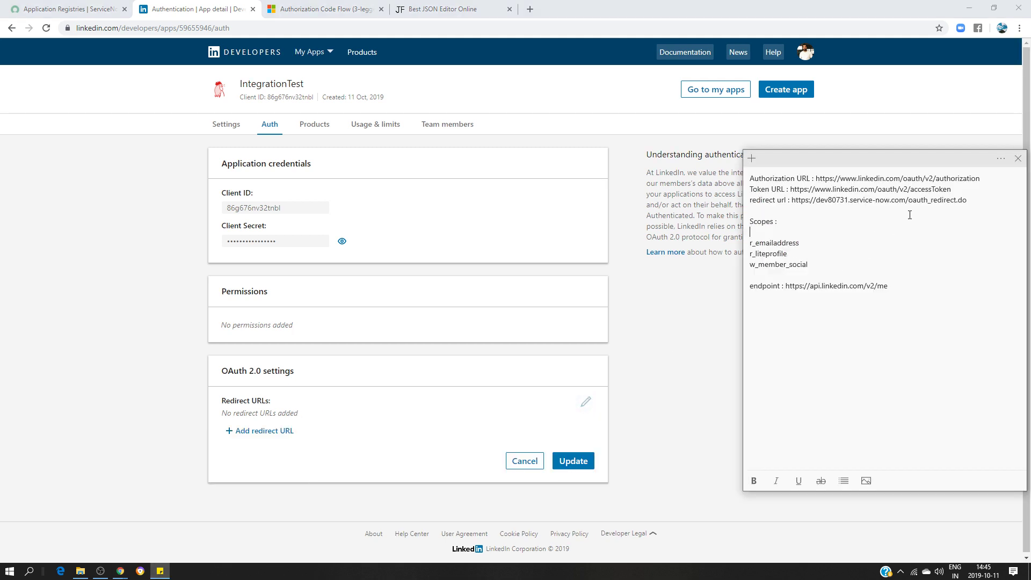
{"action": "left_click_drag", "start_coordinate": [971, 201], "coordinate": [796, 199]}
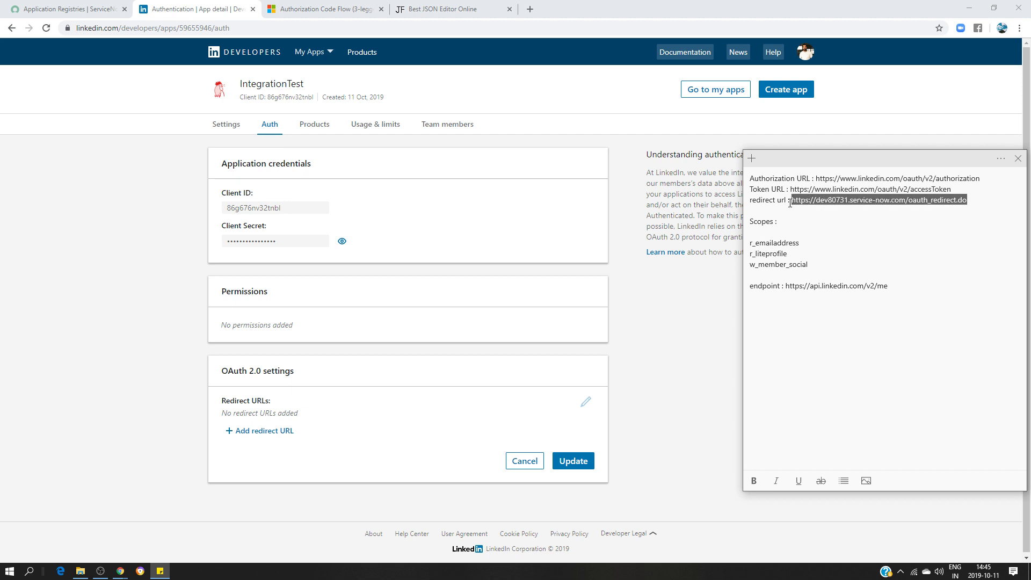
{"action": "left_click", "coordinate": [283, 430]}
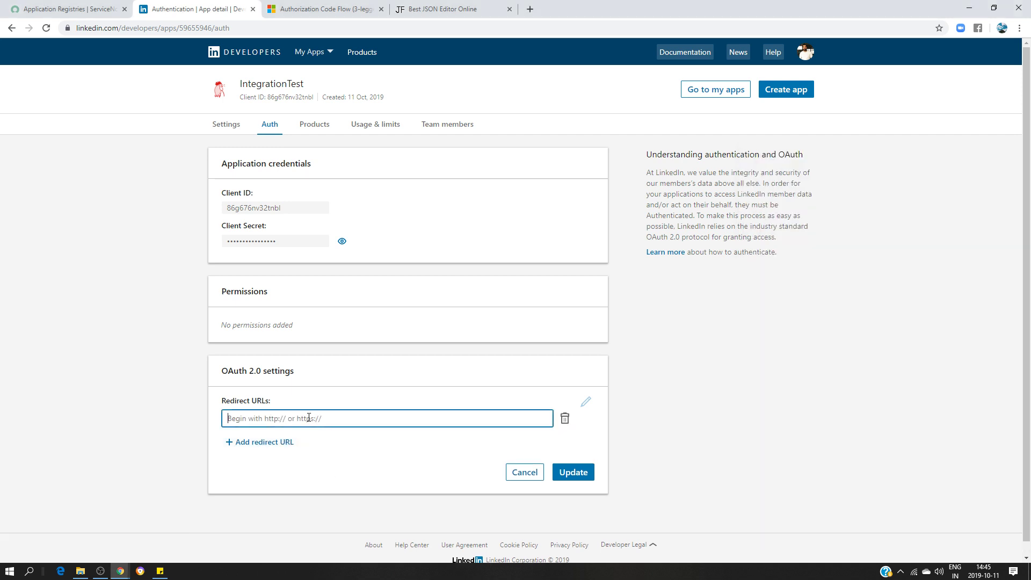
{"action": "type", "text": "https://dev80731.service-now.com/oauth_redirect.do"}
{"action": "left_click", "coordinate": [575, 472]}
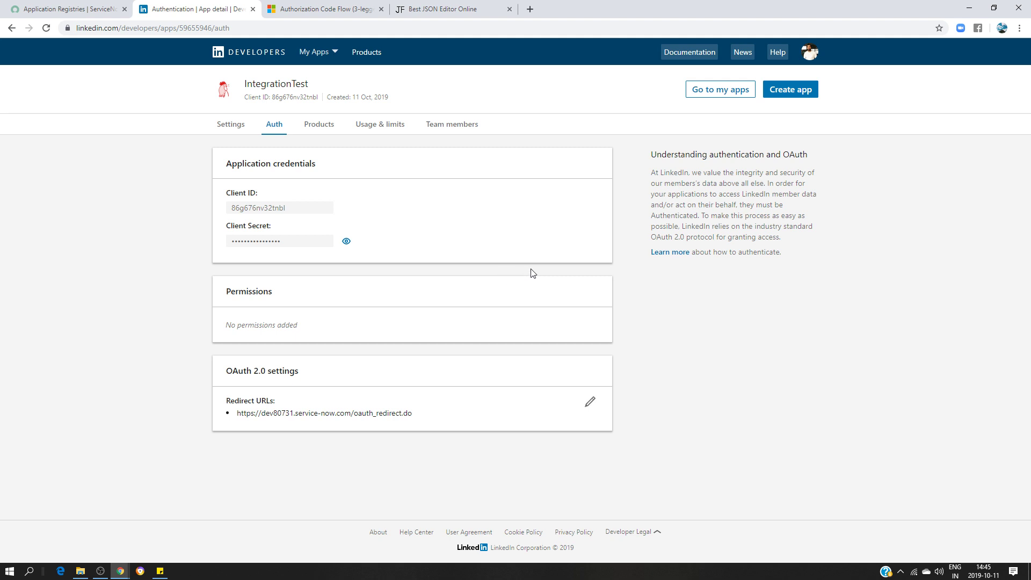
Browse the app's Settings, Auth and Products tabs, checking the pending Marketing Developer Platform request
{"action": "left_click", "coordinate": [232, 127]}
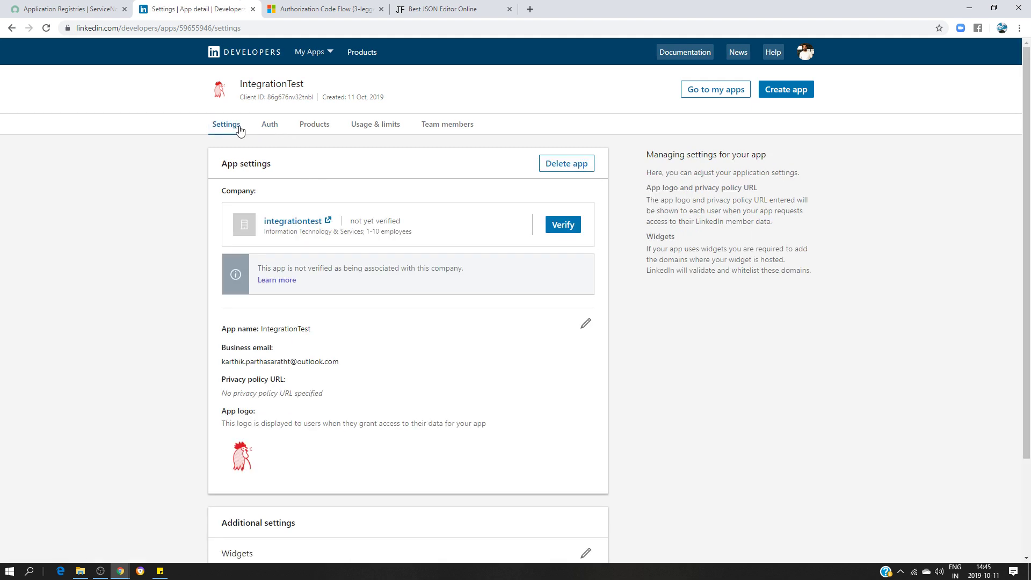
{"action": "left_click", "coordinate": [271, 127]}
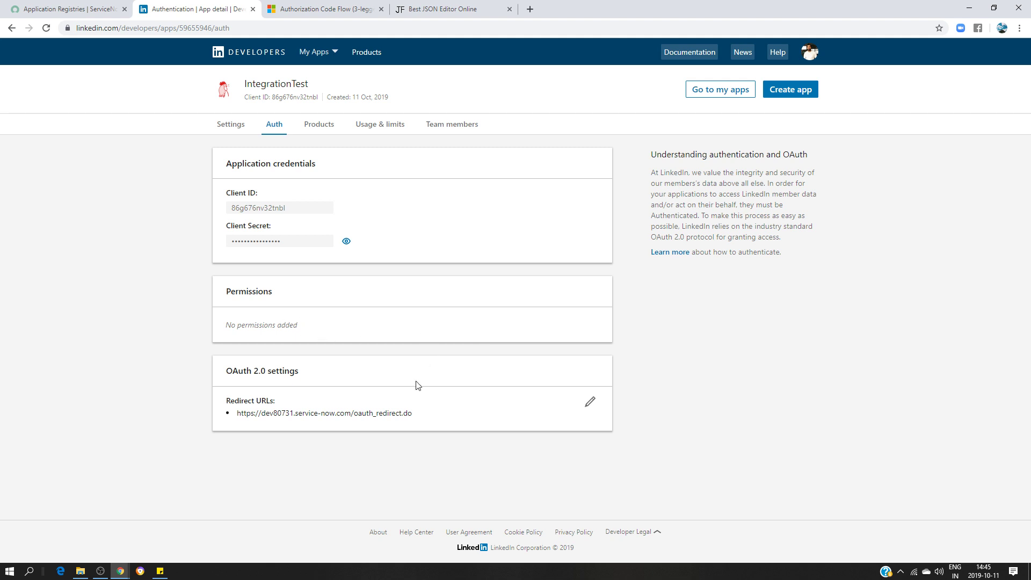
{"action": "left_click", "coordinate": [323, 129]}
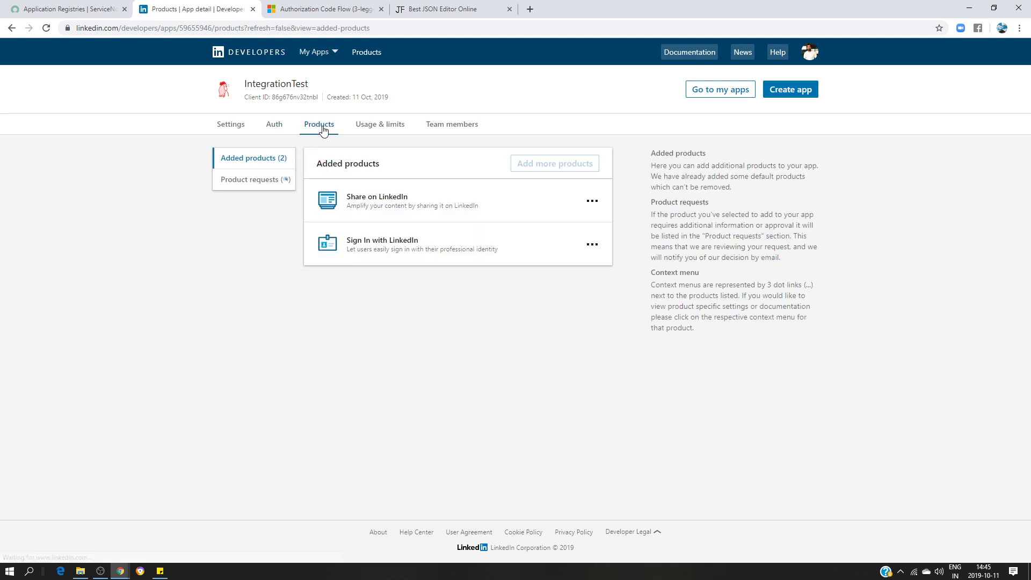
{"action": "left_click", "coordinate": [274, 125]}
{"action": "left_click", "coordinate": [231, 125]}
{"action": "left_click", "coordinate": [266, 131]}
{"action": "left_click", "coordinate": [318, 126]}
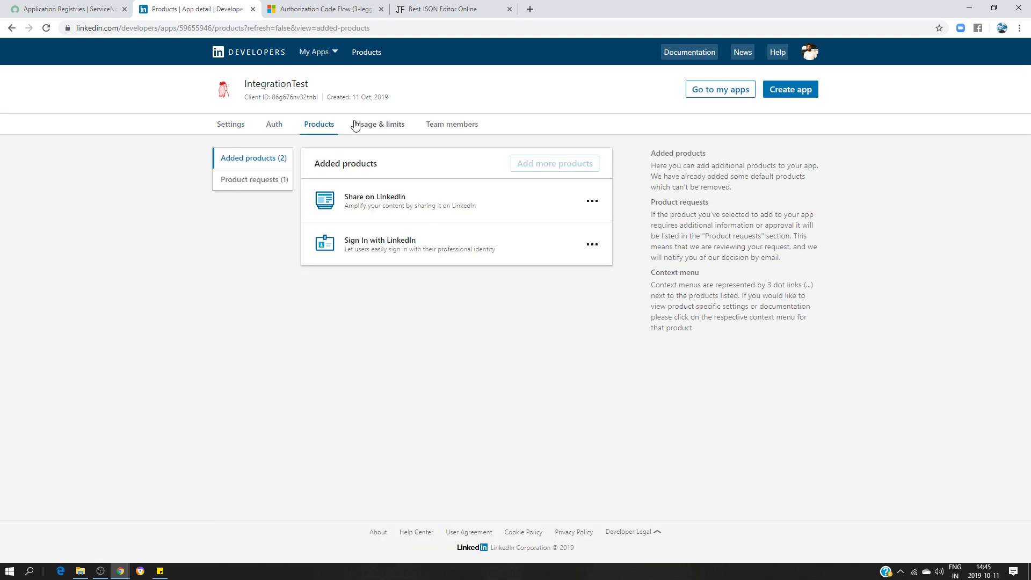
{"action": "left_click", "coordinate": [248, 180]}
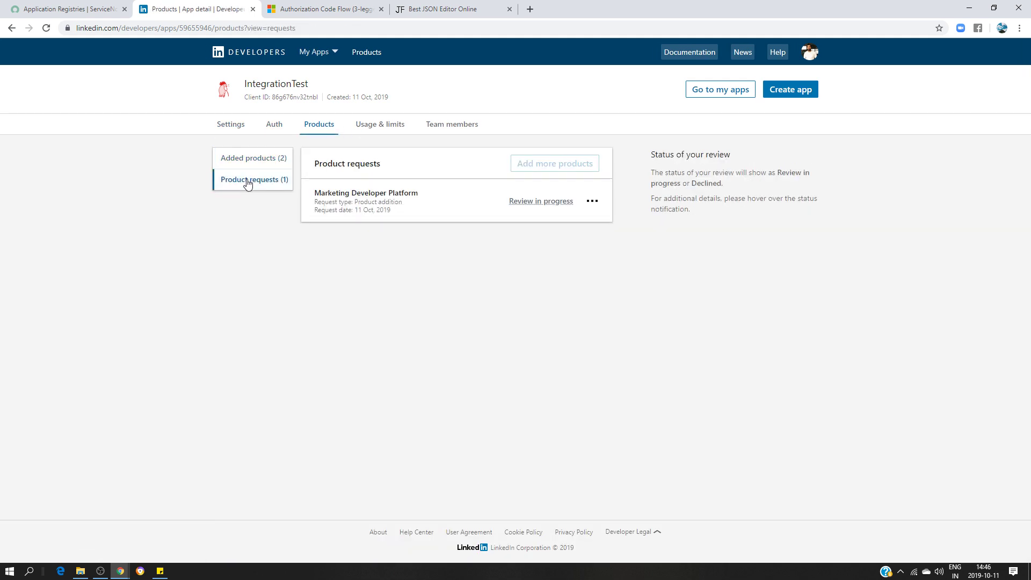
{"action": "left_click", "coordinate": [250, 161]}
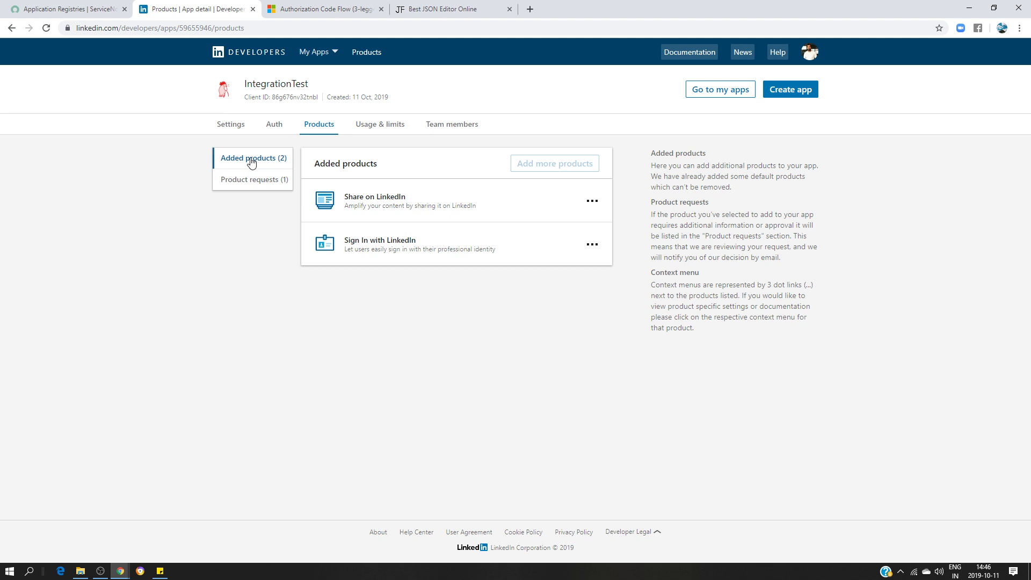
{"action": "left_click", "coordinate": [272, 126]}
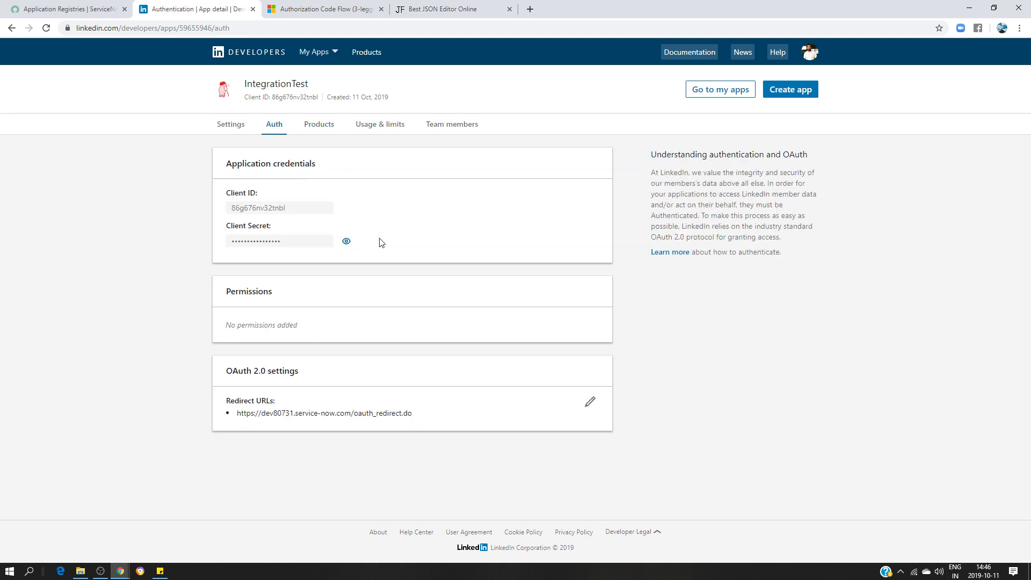
Return to My apps and reopen the IntegrationTest app's Auth tab
{"action": "left_click", "coordinate": [720, 91]}
{"action": "left_click", "coordinate": [247, 203]}
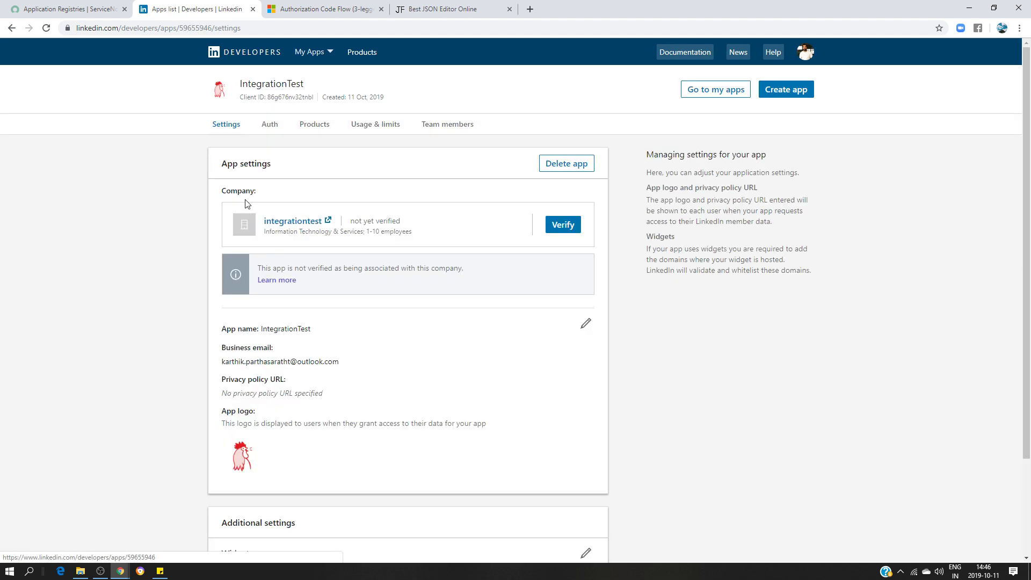
{"action": "left_click", "coordinate": [279, 133]}
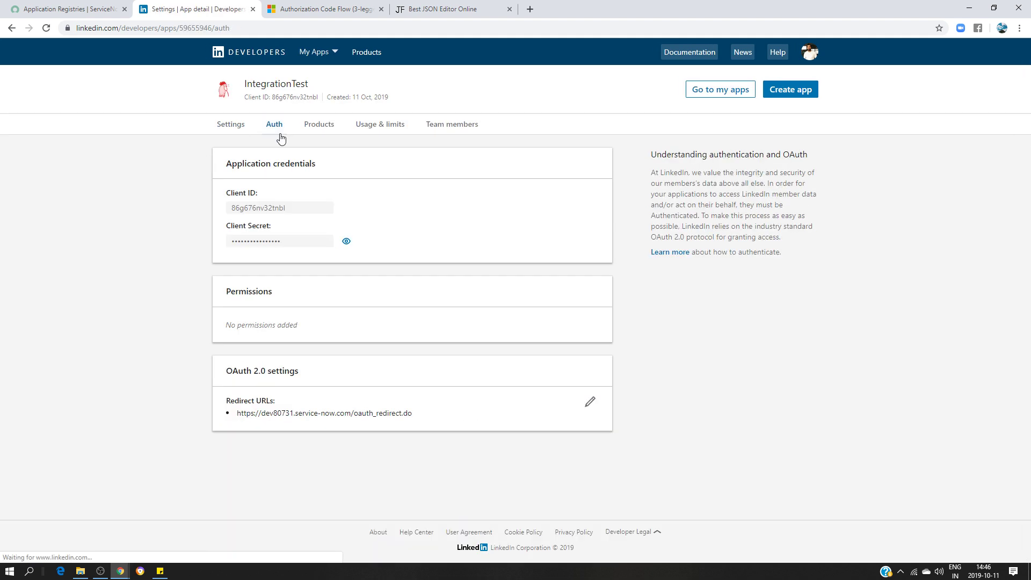
Re-save the ServiceNow oauth_redirect.do redirect URL in the Redirect URLs editor
{"action": "left_click", "coordinate": [590, 403]}
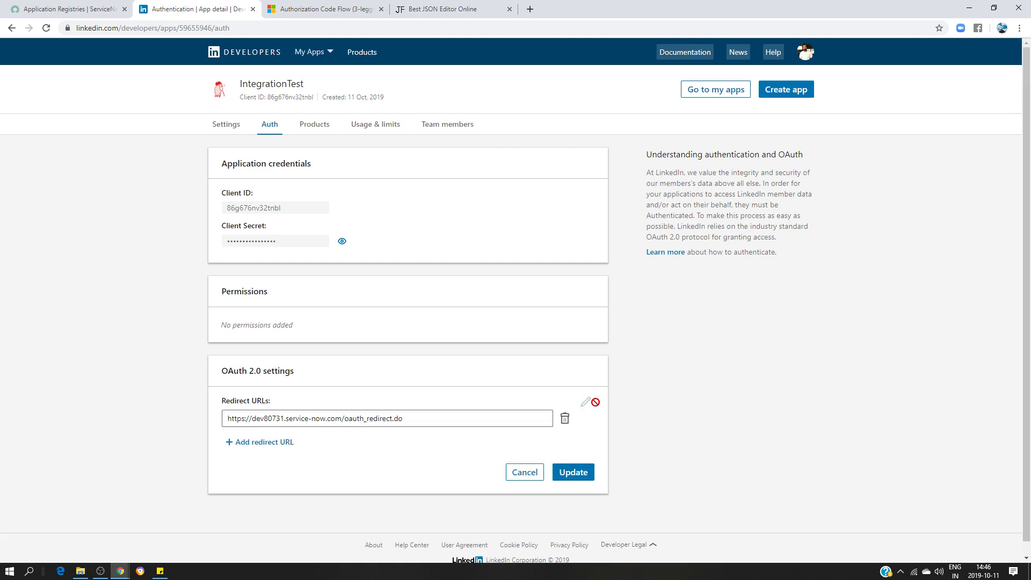
{"action": "left_click", "coordinate": [568, 472]}
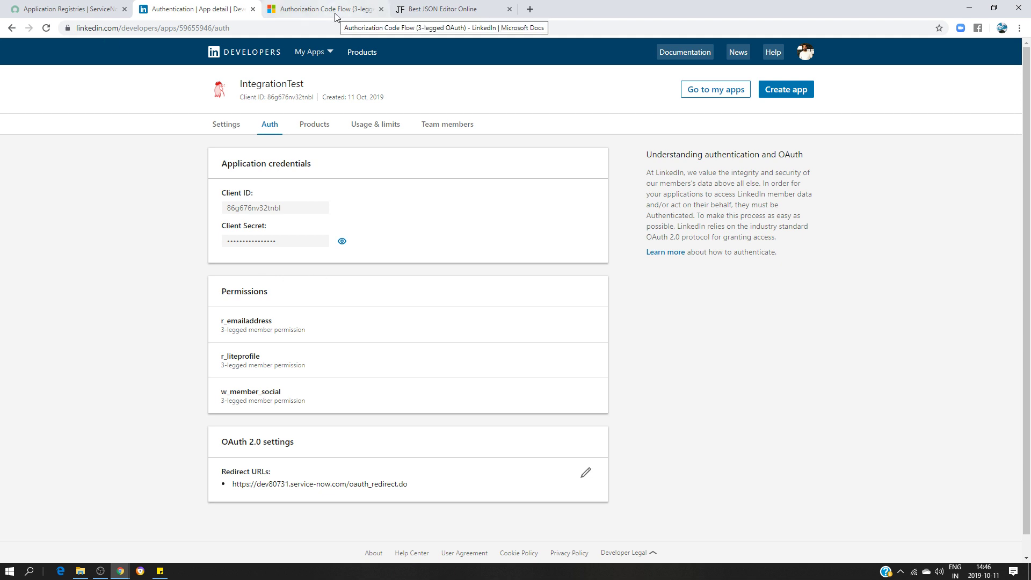
In ServiceNow, filter the navigator for 'system oa' and open the OAuth Application Registry
{"action": "left_click", "coordinate": [70, 9]}
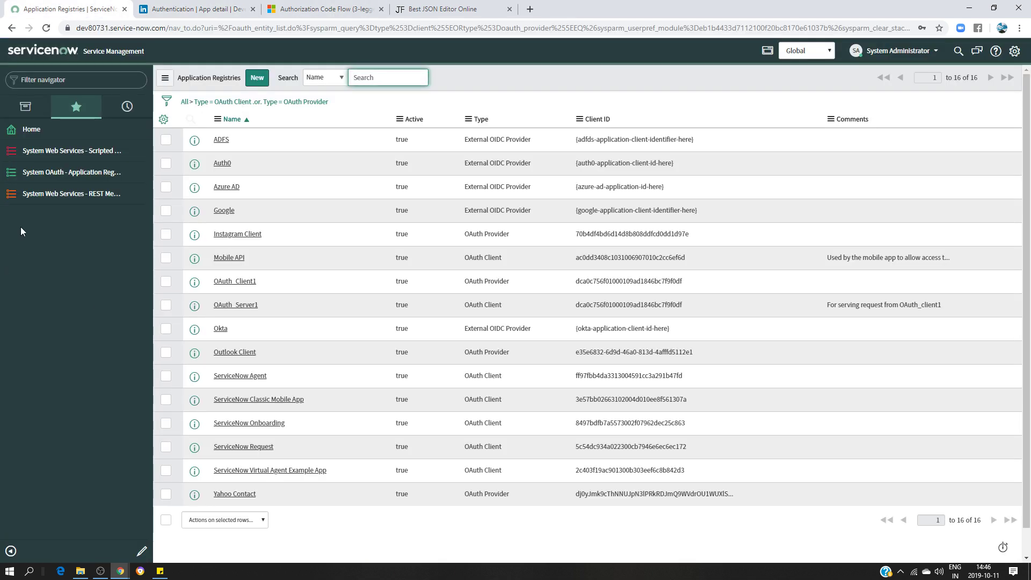
{"action": "left_click", "coordinate": [43, 79]}
{"action": "type", "text": "s"}
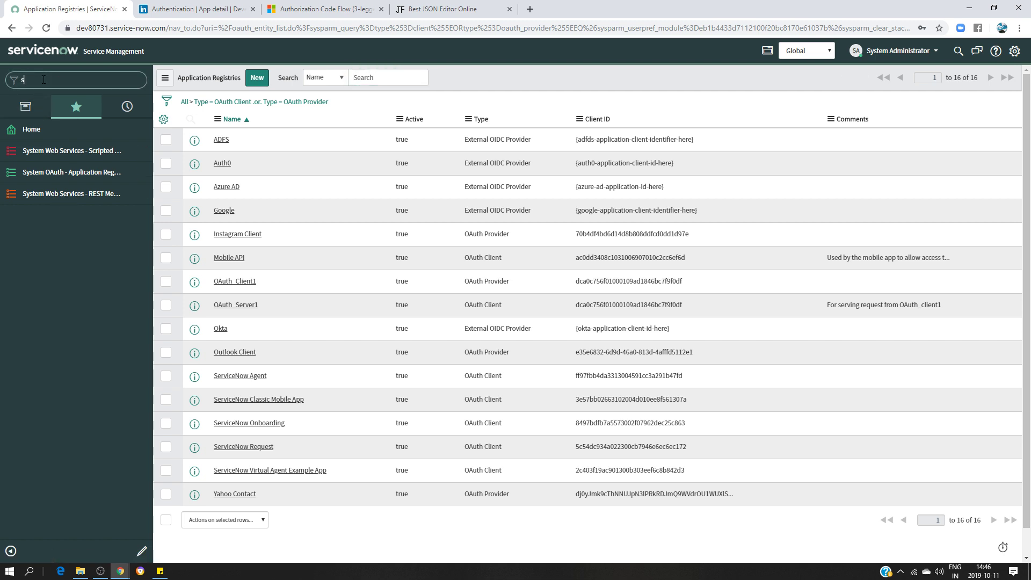
{"action": "type", "text": "ystem oauth"}
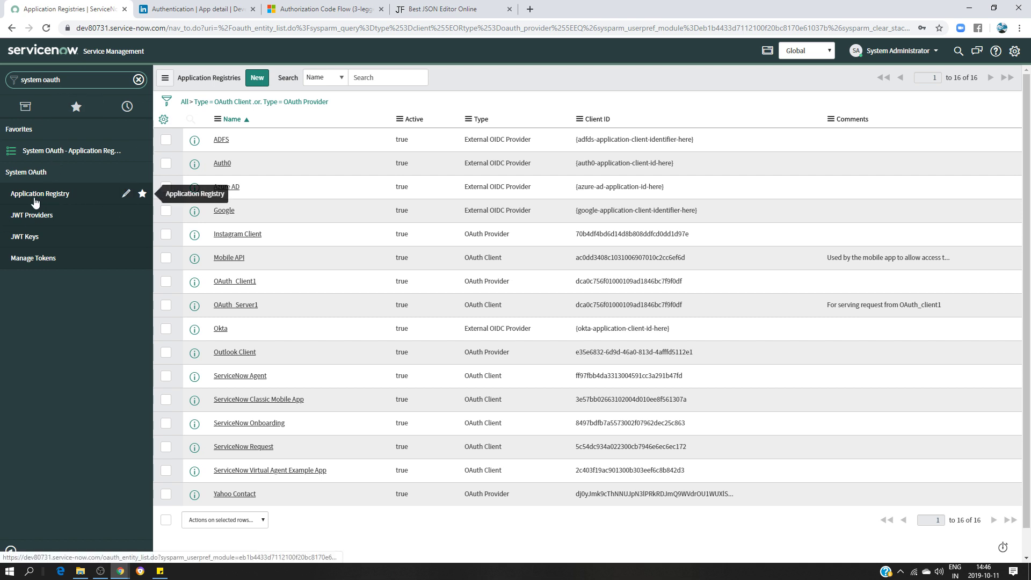
{"action": "left_click", "coordinate": [55, 196]}
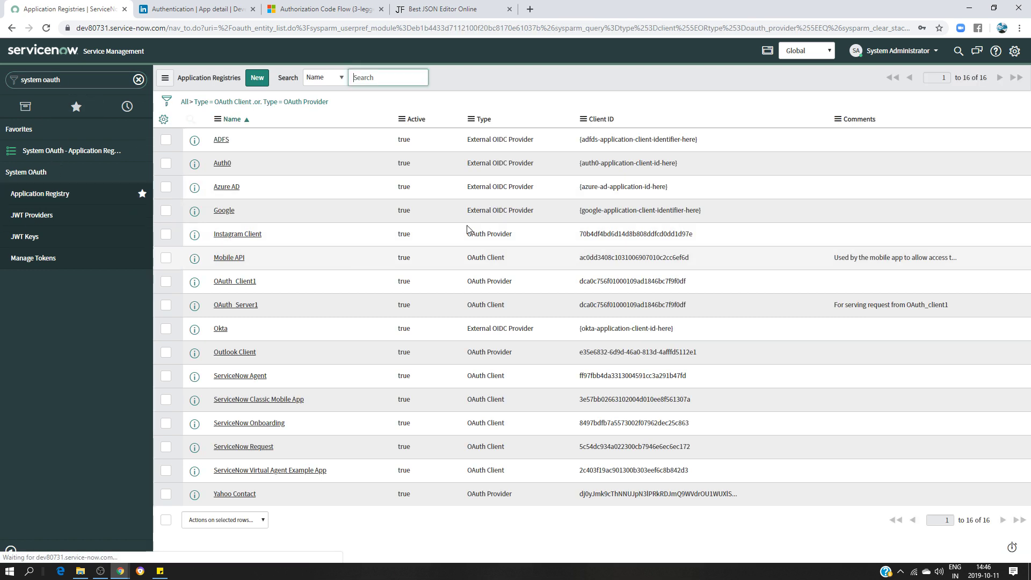
Start a new third-party OAuth provider registration and begin entering the name Linkedin Call
{"action": "left_click", "coordinate": [256, 78]}
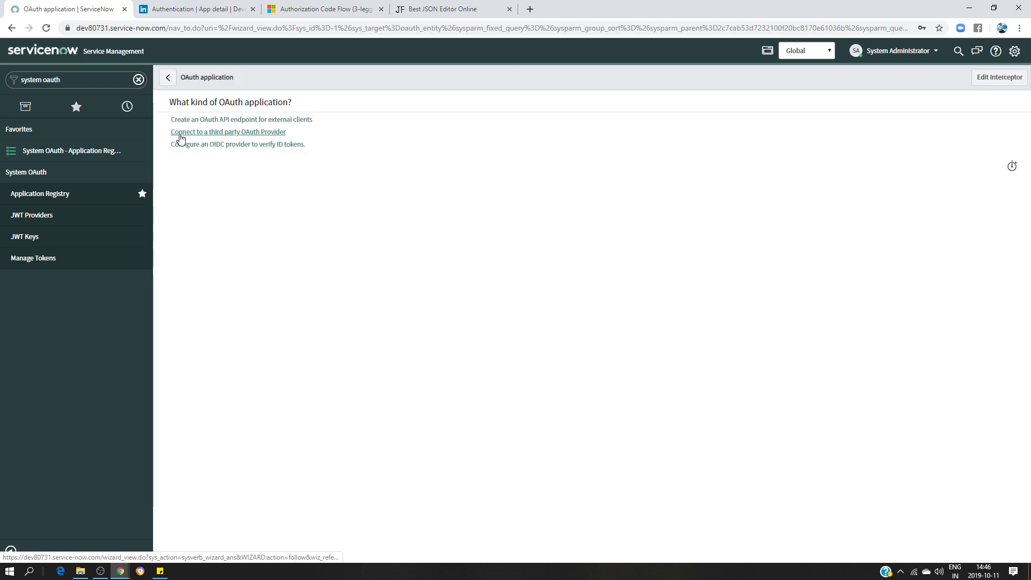
{"action": "left_click", "coordinate": [241, 134]}
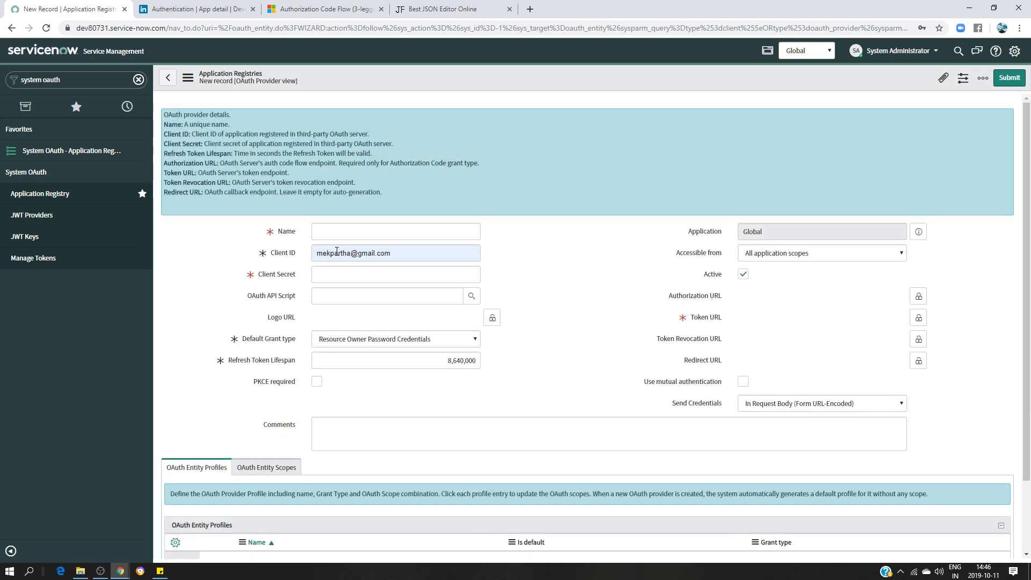
{"action": "left_click", "coordinate": [398, 254]}
{"action": "left_click", "coordinate": [368, 231]}
{"action": "type", "text": "Linkedin Call"}
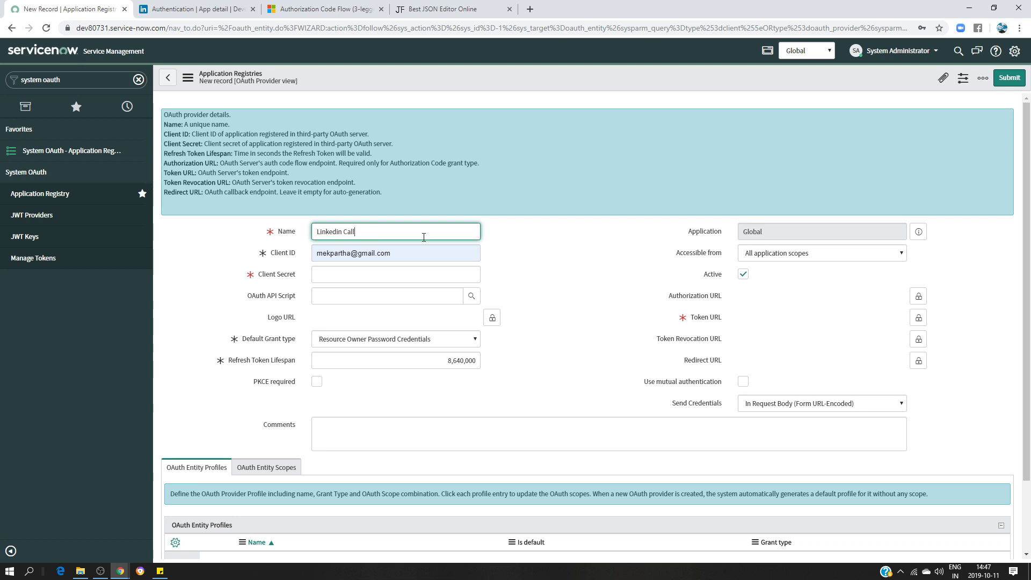
Copy the LinkedIn app's Client ID into the record's Client ID field, replacing the autofilled value
{"action": "left_click", "coordinate": [326, 9]}
{"action": "left_click", "coordinate": [189, 6]}
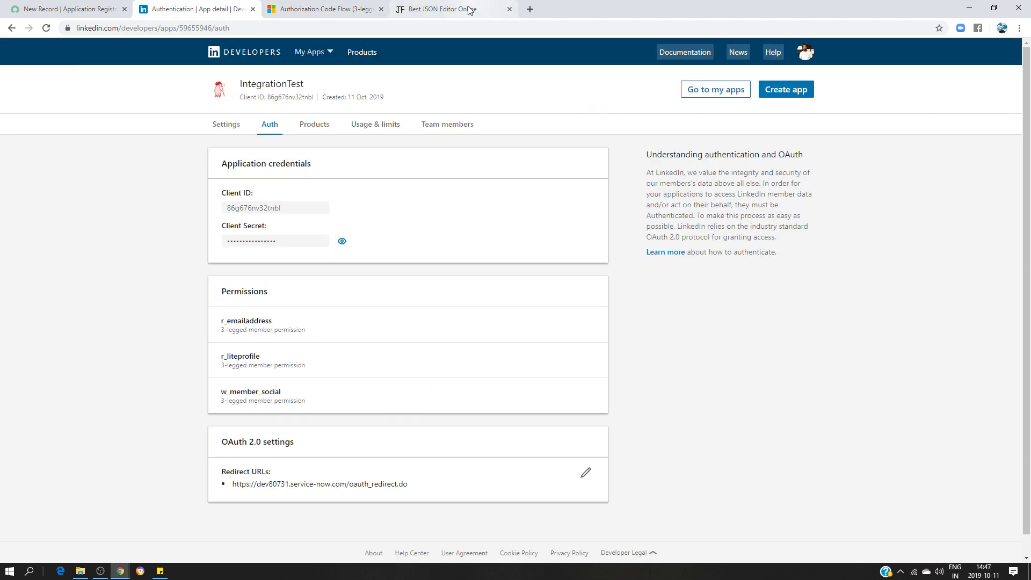
{"action": "left_click", "coordinate": [477, 9]}
{"action": "left_click", "coordinate": [210, 13]}
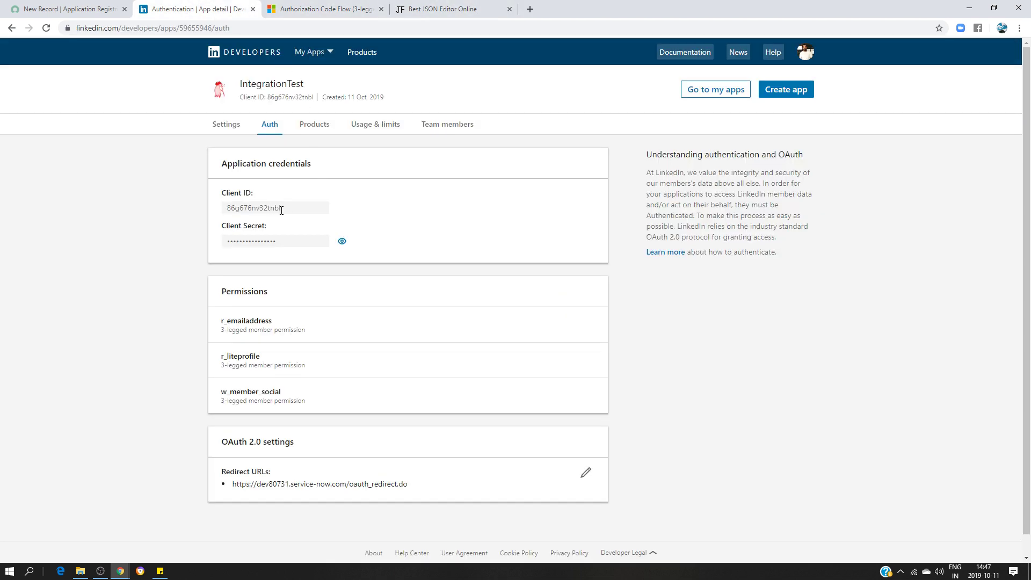
{"action": "left_click_drag", "start_coordinate": [301, 208], "coordinate": [119, 213]}
{"action": "key", "text": "ctrl+c"}
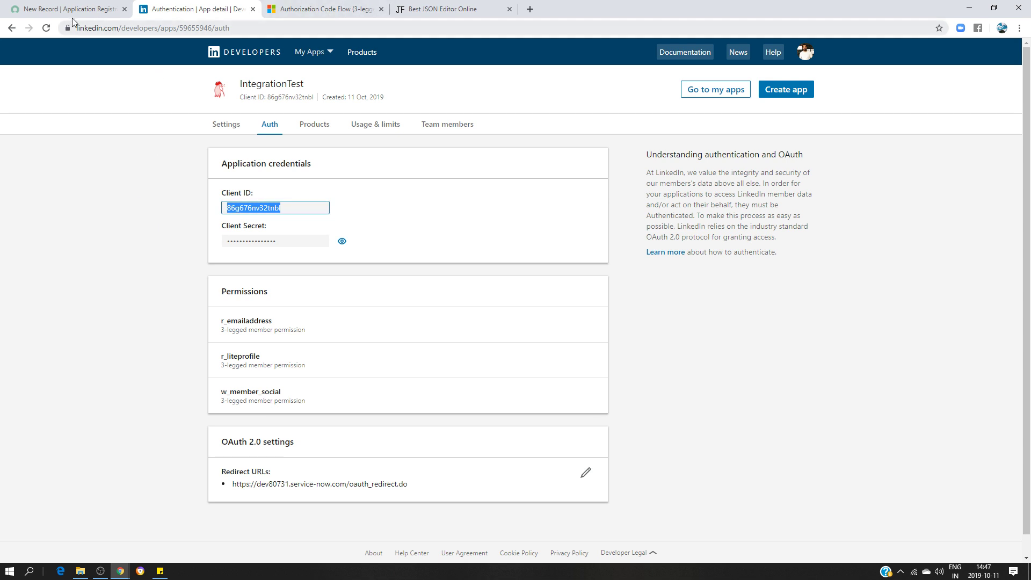
{"action": "left_click", "coordinate": [57, 11]}
{"action": "left_click", "coordinate": [404, 253]}
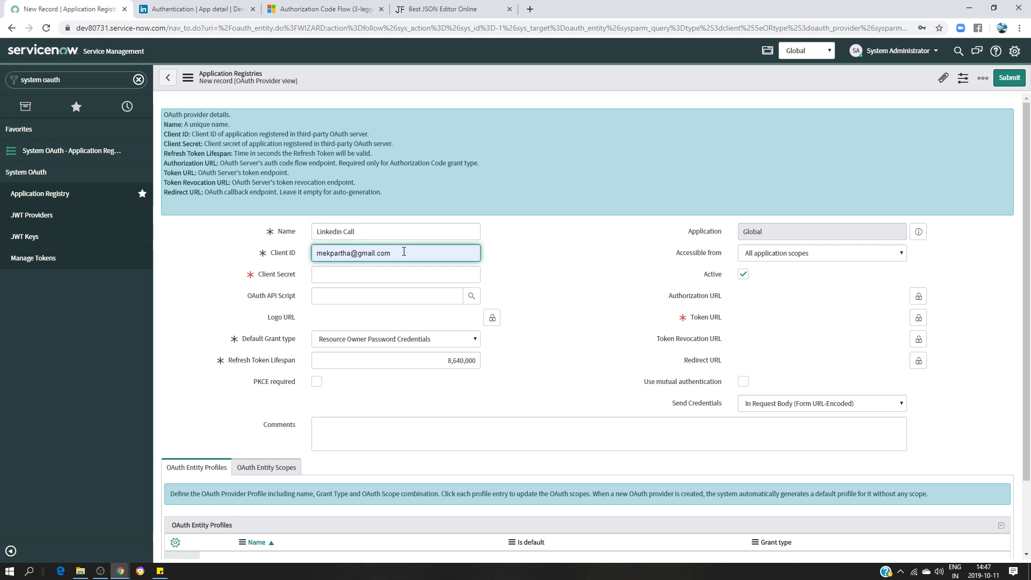
{"action": "key", "text": "ctrl+a"}
{"action": "key", "text": "BackSpace"}
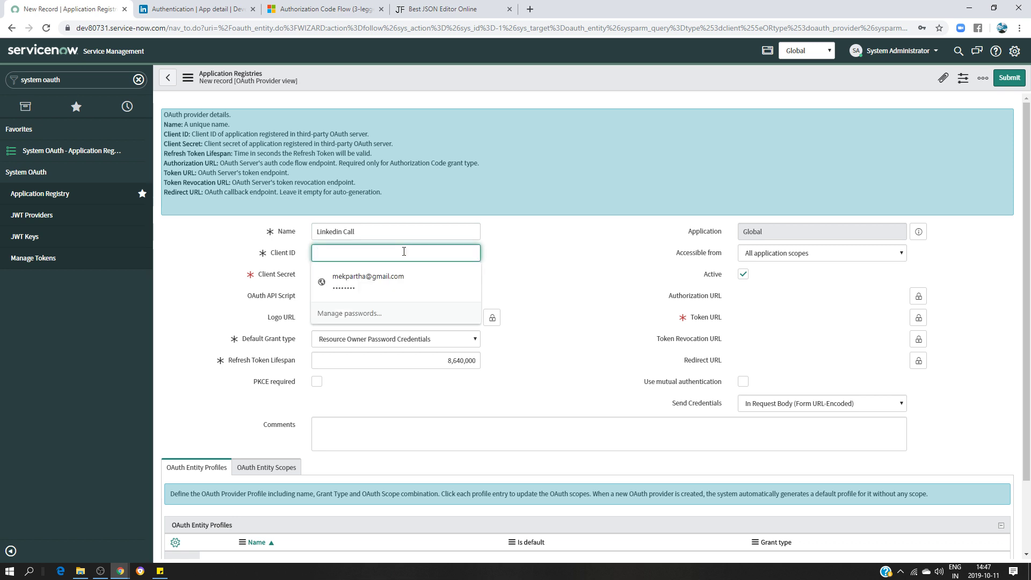
{"action": "key", "text": "ctrl+v"}
Reveal the LinkedIn Client Secret and paste it into the record's Client Secret field
{"action": "left_click", "coordinate": [175, 9]}
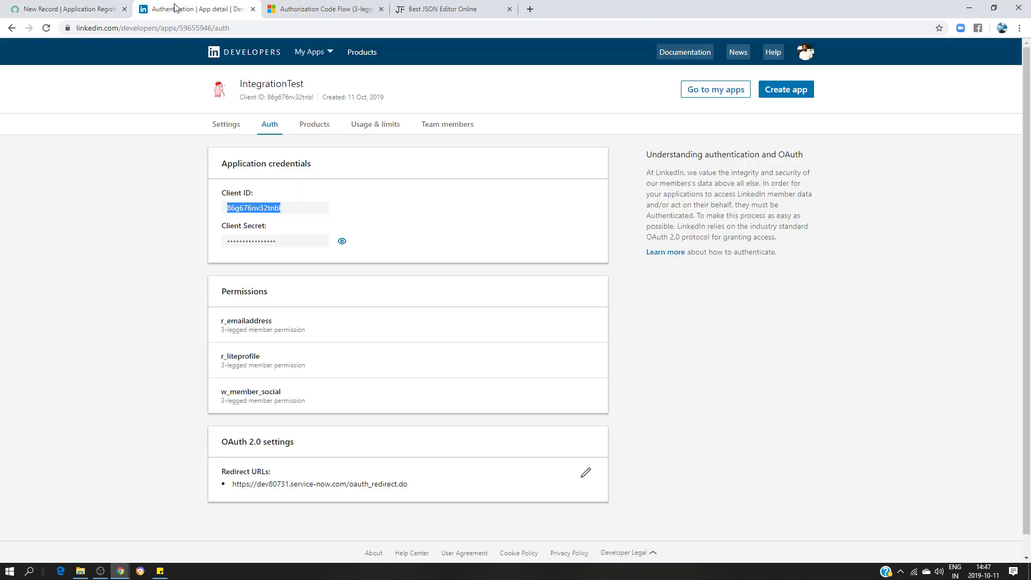
{"action": "left_click", "coordinate": [340, 243]}
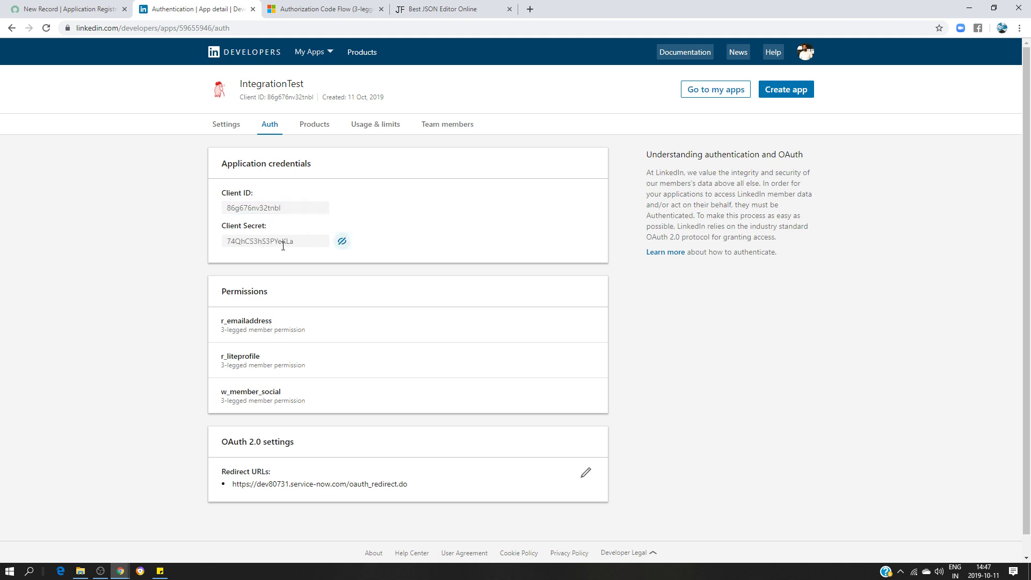
{"action": "left_click", "coordinate": [299, 242]}
{"action": "double_click", "coordinate": [287, 242]}
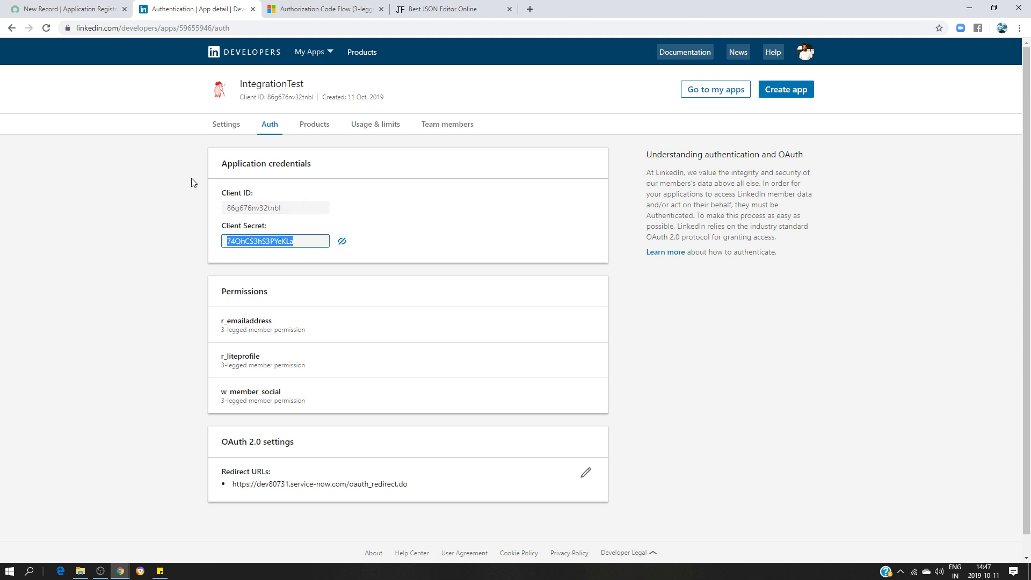
{"action": "key", "text": "ctrl+shift+Tab"}
{"action": "left_click", "coordinate": [343, 279]}
{"action": "key", "text": "ctrl+v"}
{"action": "left_click", "coordinate": [428, 339]}
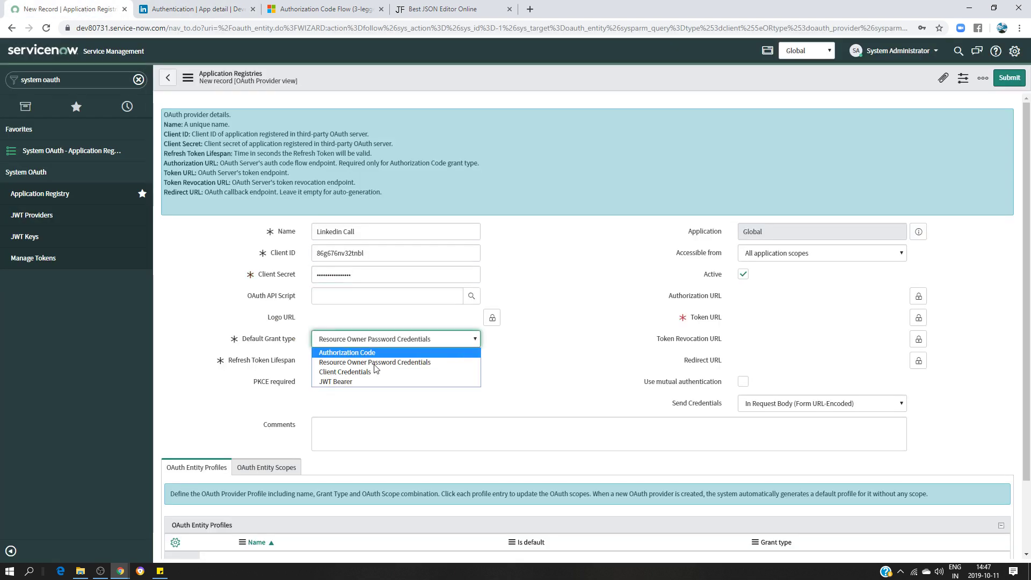
Set Default Grant type to Authorization Code and paste LinkedIn's authorization URL from the note
{"action": "left_click", "coordinate": [347, 353]}
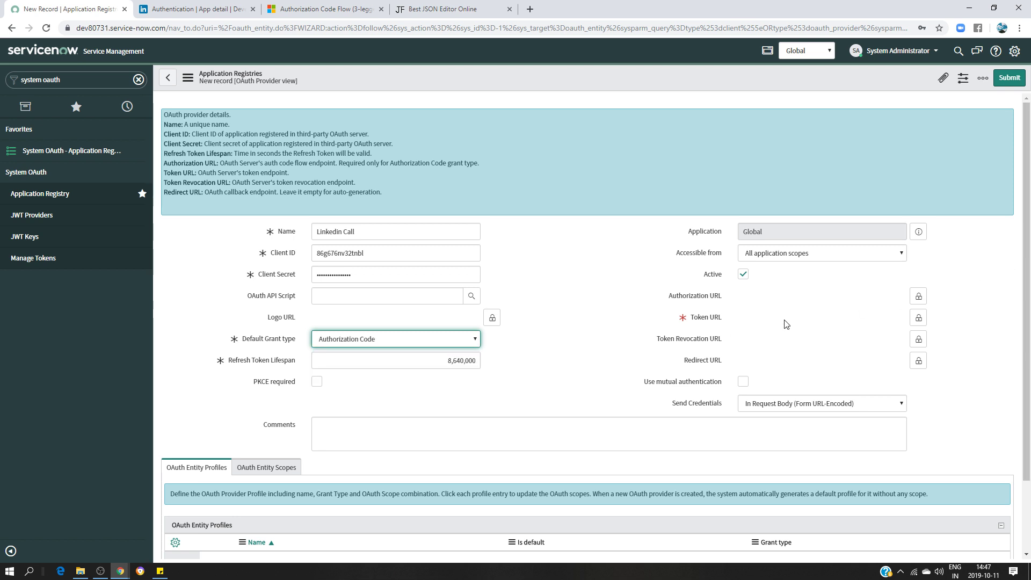
{"action": "left_click", "coordinate": [918, 296]}
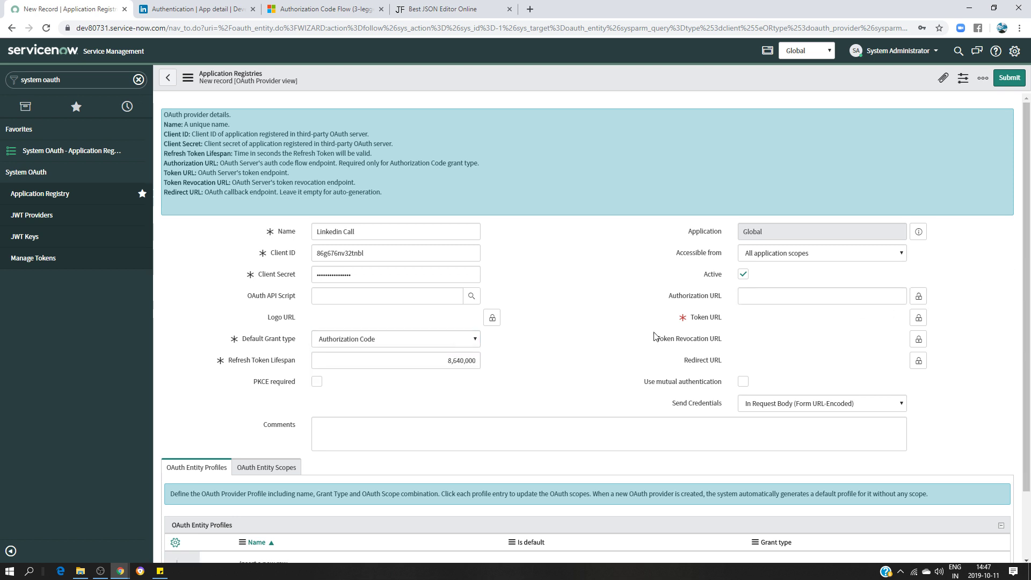
{"action": "left_click", "coordinate": [160, 571]}
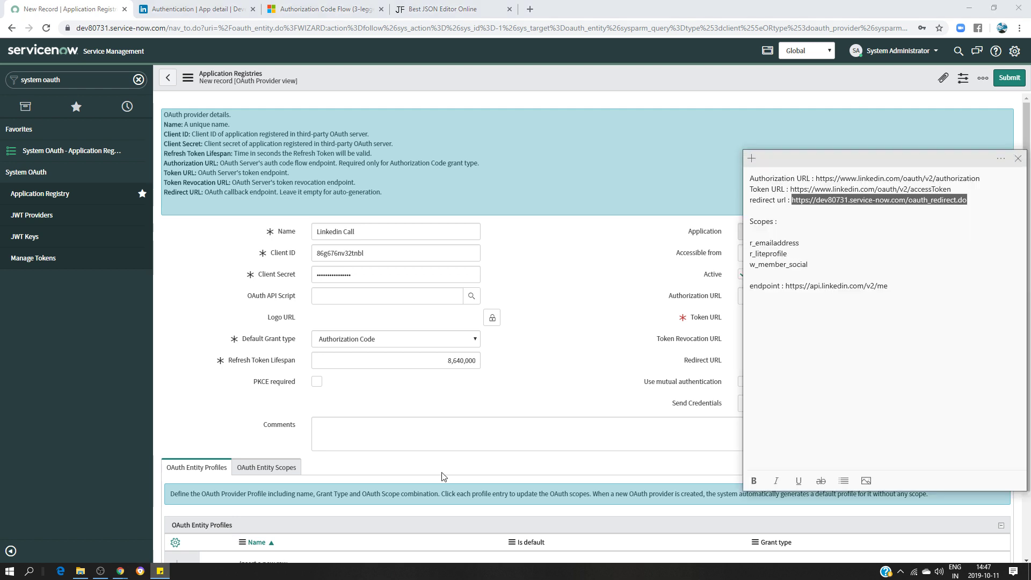
{"action": "left_click", "coordinate": [1013, 240]}
{"action": "left_click_drag", "start_coordinate": [984, 179], "coordinate": [818, 181]}
{"action": "key", "text": "ctrl+c"}
{"action": "left_click", "coordinate": [645, 269]}
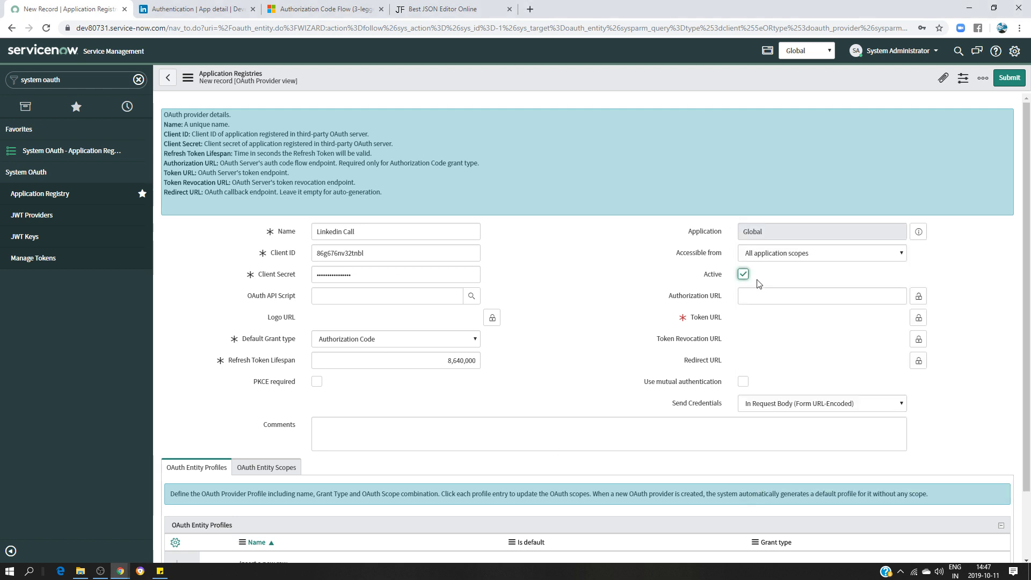
{"action": "left_click", "coordinate": [743, 295]}
{"action": "key", "text": "ctrl+v"}
{"action": "left_click", "coordinate": [917, 296]}
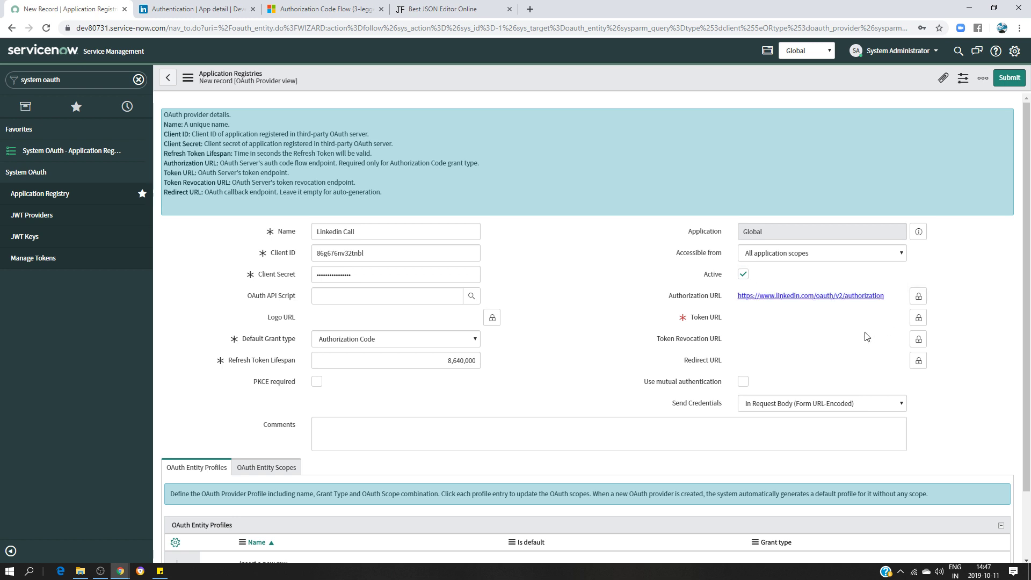
Paste LinkedIn's access token URL from the note into the Token URL field
{"action": "left_click", "coordinate": [918, 318]}
{"action": "left_click", "coordinate": [160, 571]}
{"action": "left_click", "coordinate": [952, 212]}
{"action": "left_click_drag", "start_coordinate": [953, 190], "coordinate": [791, 191]}
{"action": "key", "text": "ctrl+c"}
{"action": "left_click", "coordinate": [599, 274]}
{"action": "left_click", "coordinate": [766, 317]}
{"action": "key", "text": "ctrl+v"}
{"action": "left_click", "coordinate": [917, 317]}
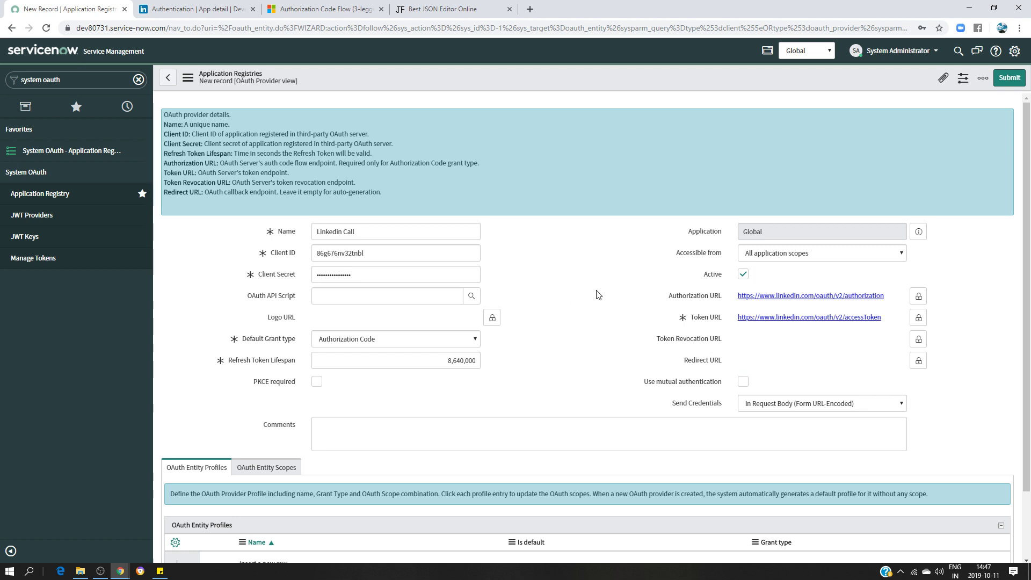
Save the Linkedin Call record from the header's context menu
{"action": "scroll", "coordinate": [637, 278], "scroll_direction": "down", "scroll_amount": 2}
{"action": "scroll", "coordinate": [637, 277], "scroll_direction": "up", "scroll_amount": 2}
{"action": "right_click", "coordinate": [585, 80]}
{"action": "left_click", "coordinate": [607, 86]}
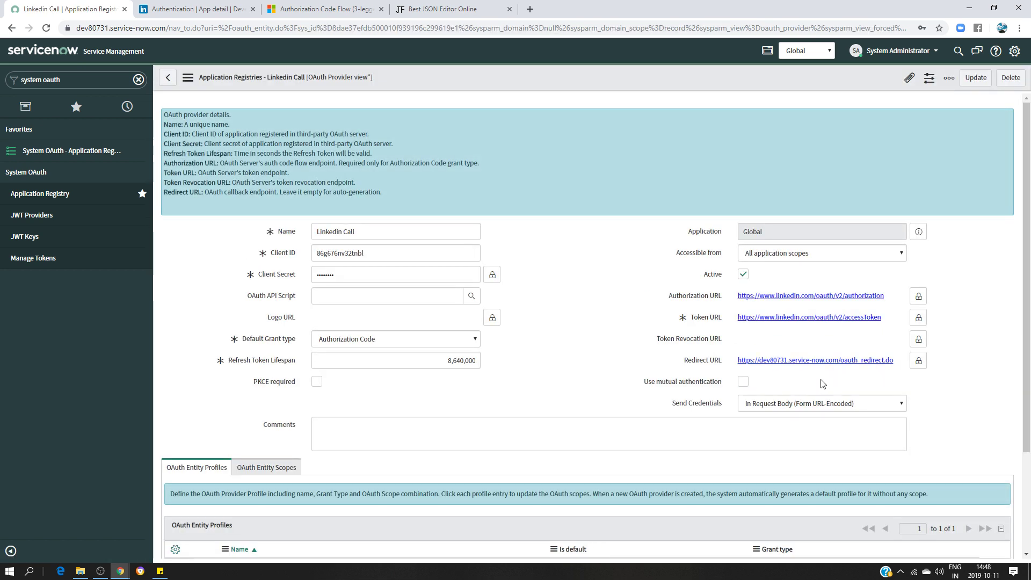
{"action": "left_click", "coordinate": [160, 9]}
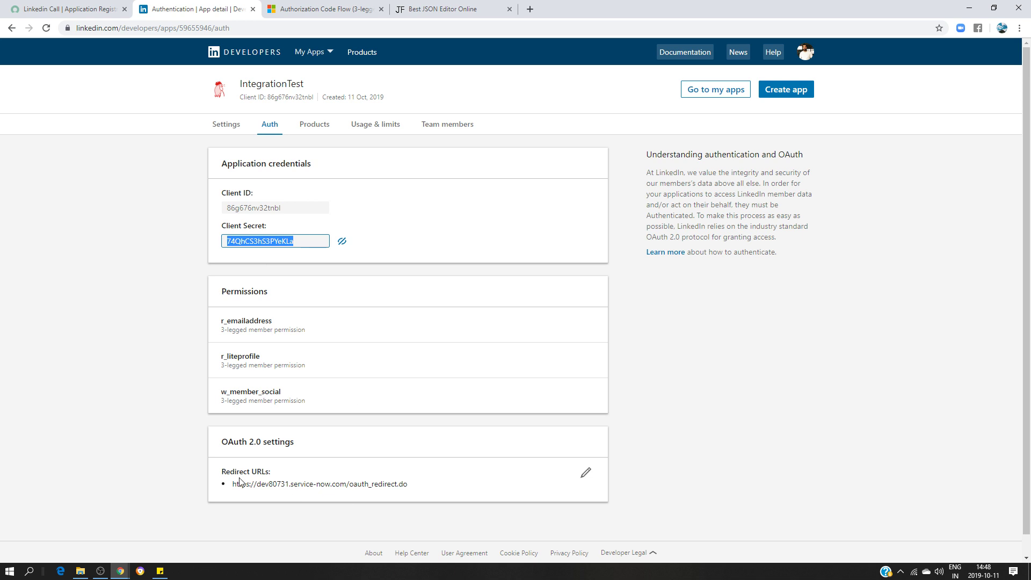
{"action": "left_click", "coordinate": [79, 7]}
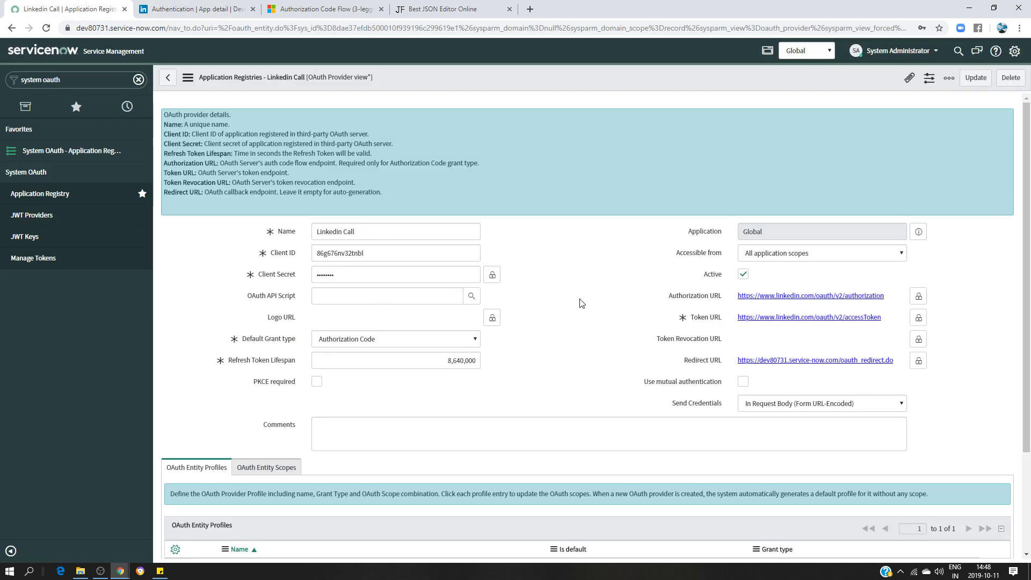
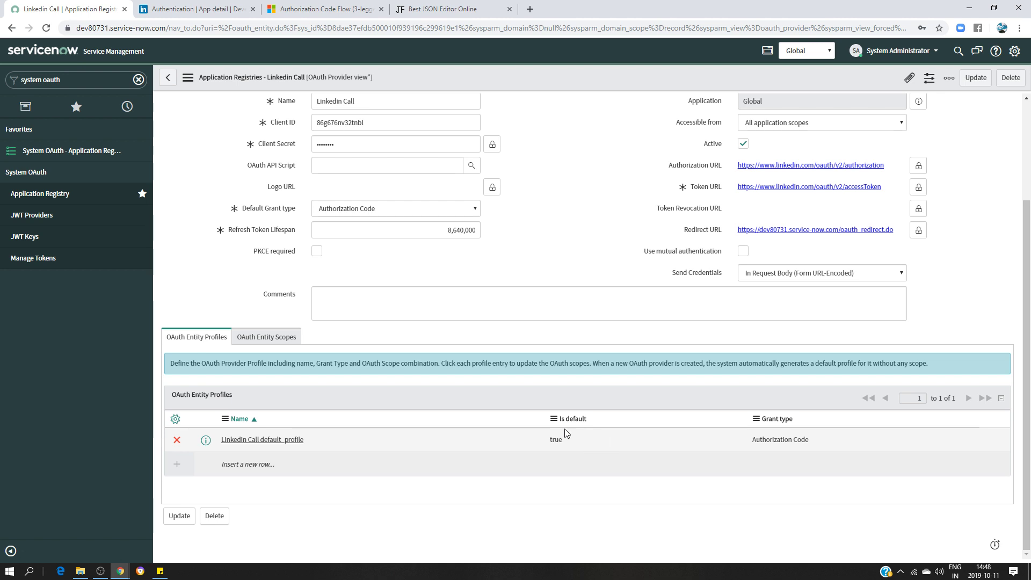
Show the Linkedin Call provider's still-empty OAuth Entity Scopes list
{"action": "left_click", "coordinate": [286, 338]}
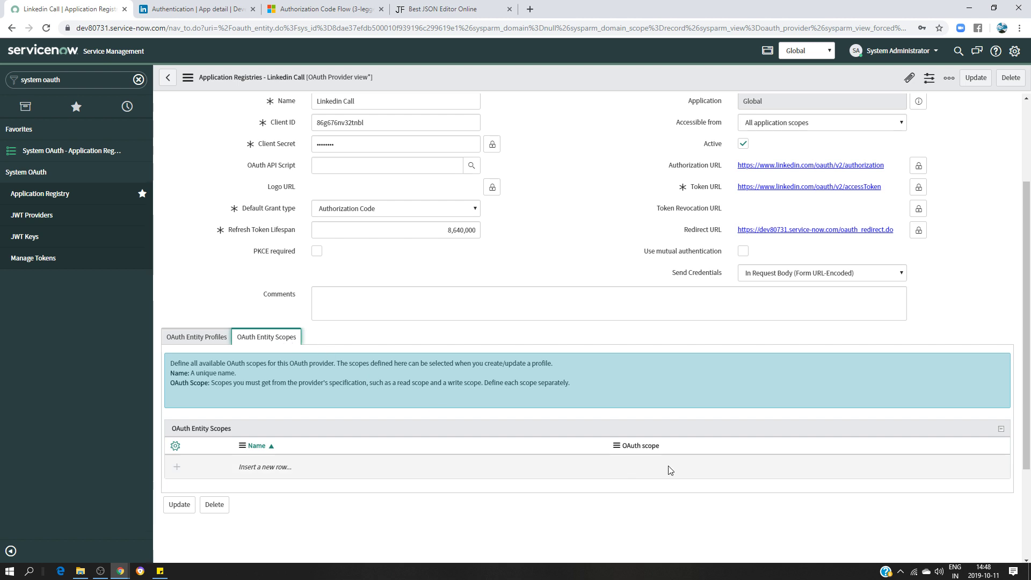
Add an r_emailaddress scope row, copied from the LinkedIn app, as both name and OAuth scope
{"action": "left_click", "coordinate": [639, 471]}
{"action": "left_click", "coordinate": [194, 9]}
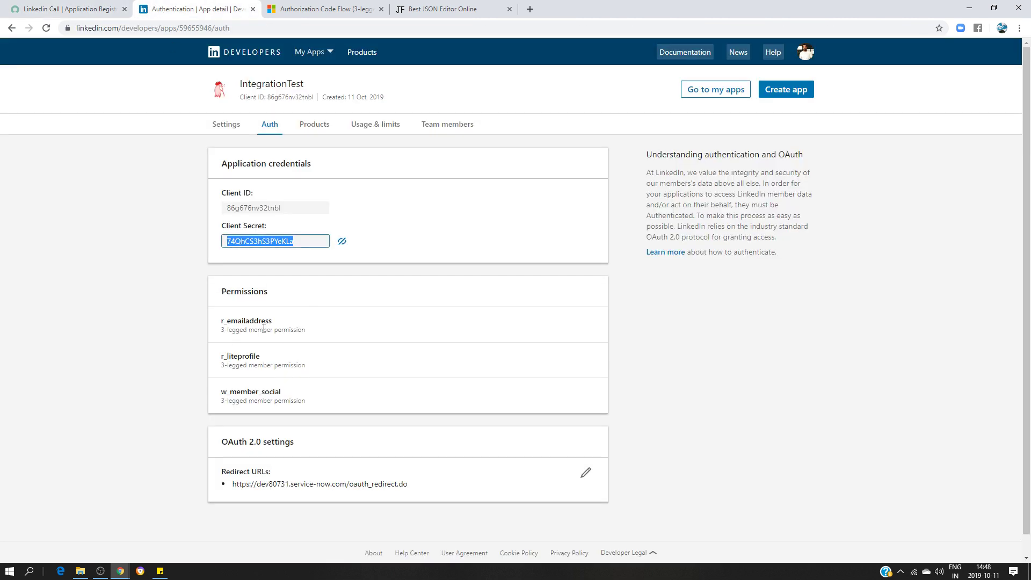
{"action": "left_click_drag", "start_coordinate": [278, 321], "coordinate": [220, 320]}
{"action": "key", "text": "ctrl+c"}
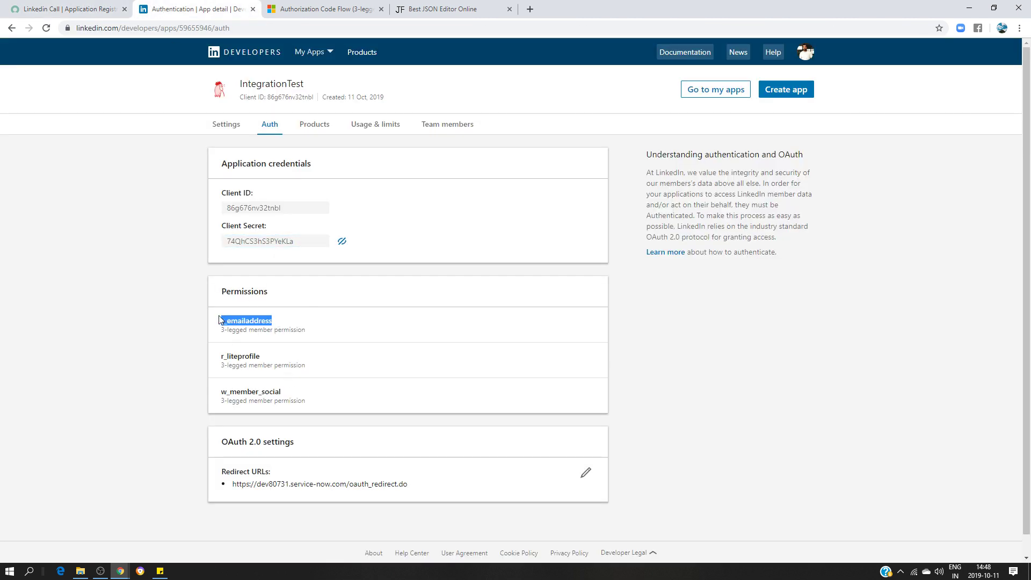
{"action": "left_click", "coordinate": [49, 9]}
{"action": "key", "text": "ctrl+v"}
{"action": "left_click", "coordinate": [717, 465]}
{"action": "double_click", "coordinate": [275, 467]}
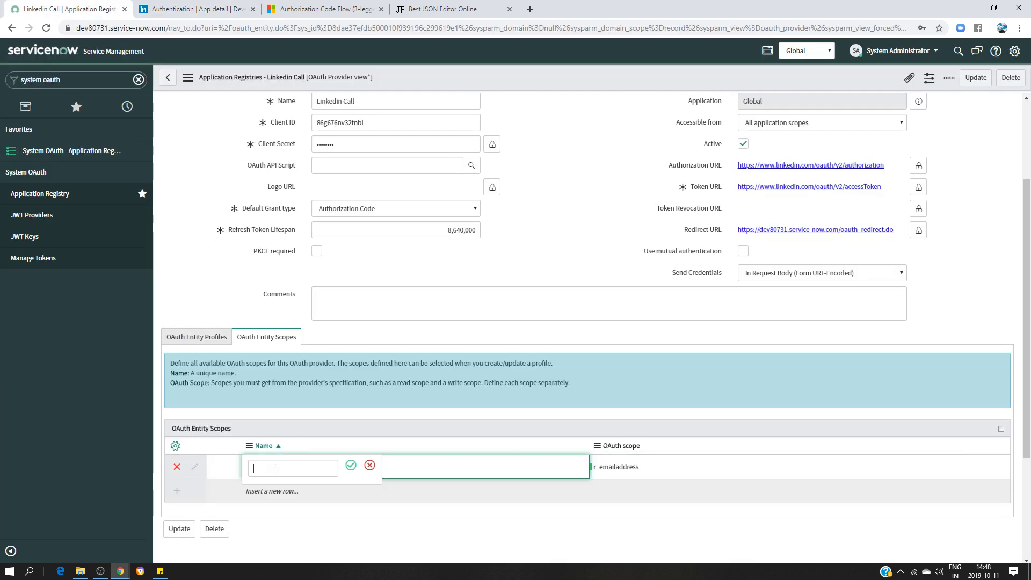
{"action": "key", "text": "ctrl+v"}
{"action": "left_click", "coordinate": [350, 466]}
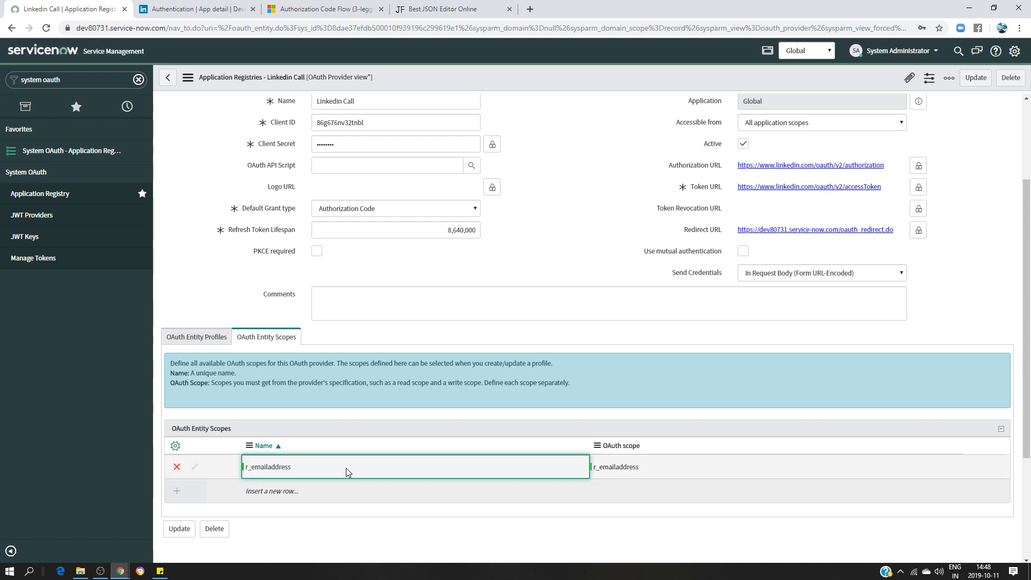
Add a second scope row for r_liteprofile as both name and OAuth scope
{"action": "key", "text": "ctrl+Tab"}
{"action": "left_click_drag", "start_coordinate": [261, 357], "coordinate": [220, 357]}
{"action": "key", "text": "ctrl+c"}
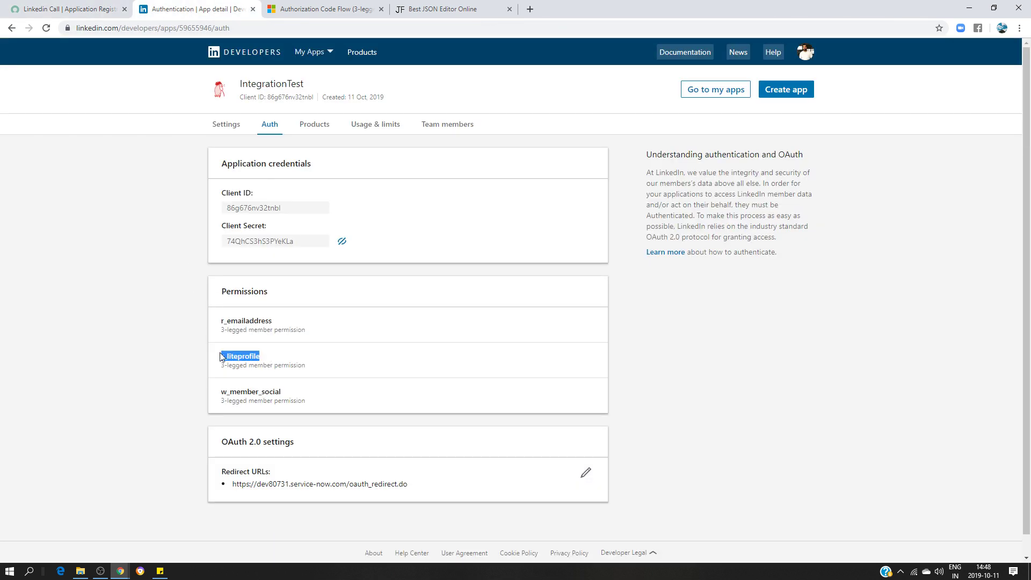
{"action": "left_click", "coordinate": [62, 11]}
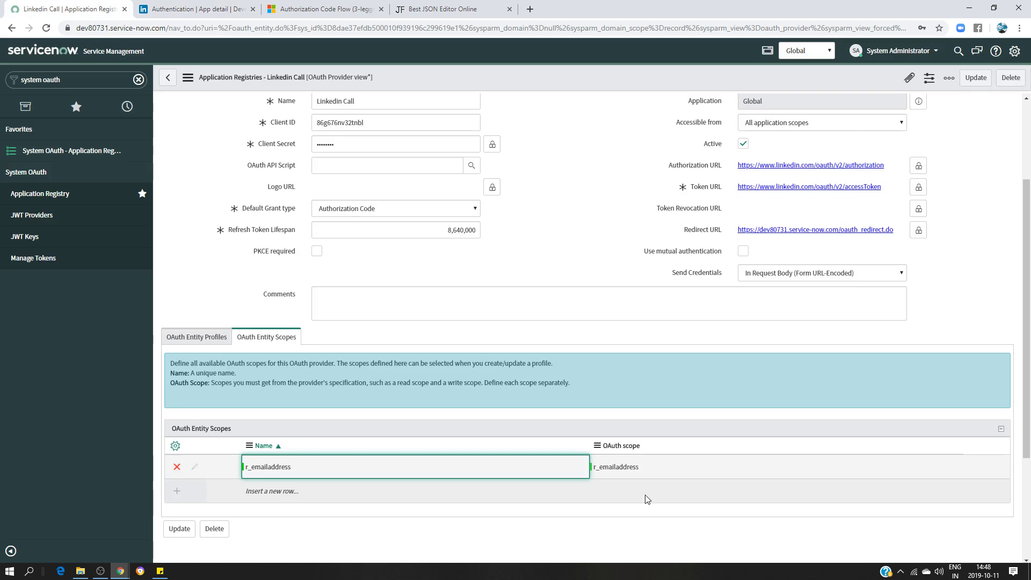
{"action": "left_click", "coordinate": [610, 492]}
{"action": "key", "text": "ctrl+v"}
{"action": "left_click", "coordinate": [696, 490]}
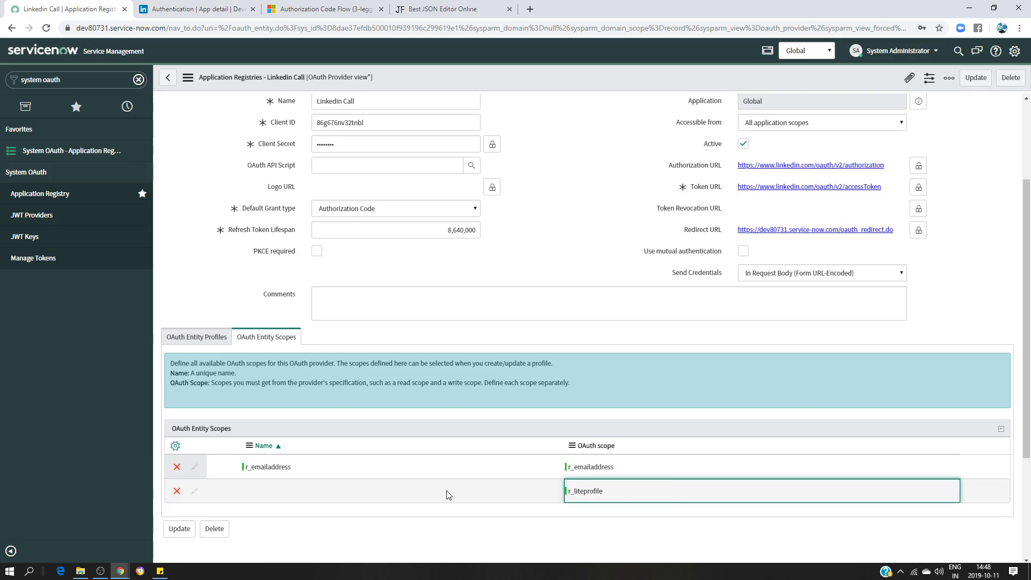
{"action": "left_click", "coordinate": [270, 489]}
{"action": "key", "text": "ctrl+v"}
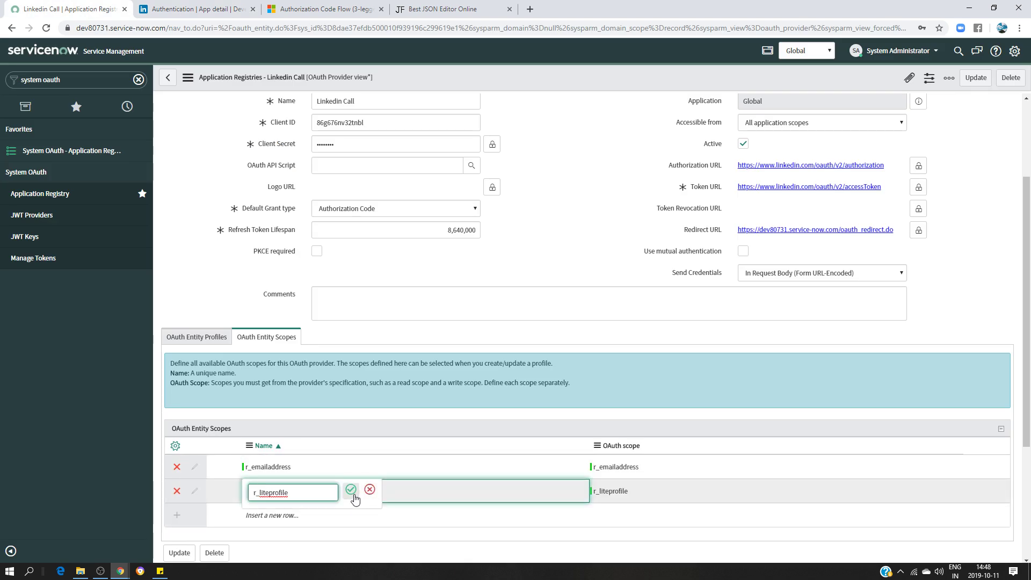
{"action": "left_click", "coordinate": [349, 490]}
Add a third scope row for w_member_social as both name and OAuth scope
{"action": "left_click", "coordinate": [201, 11]}
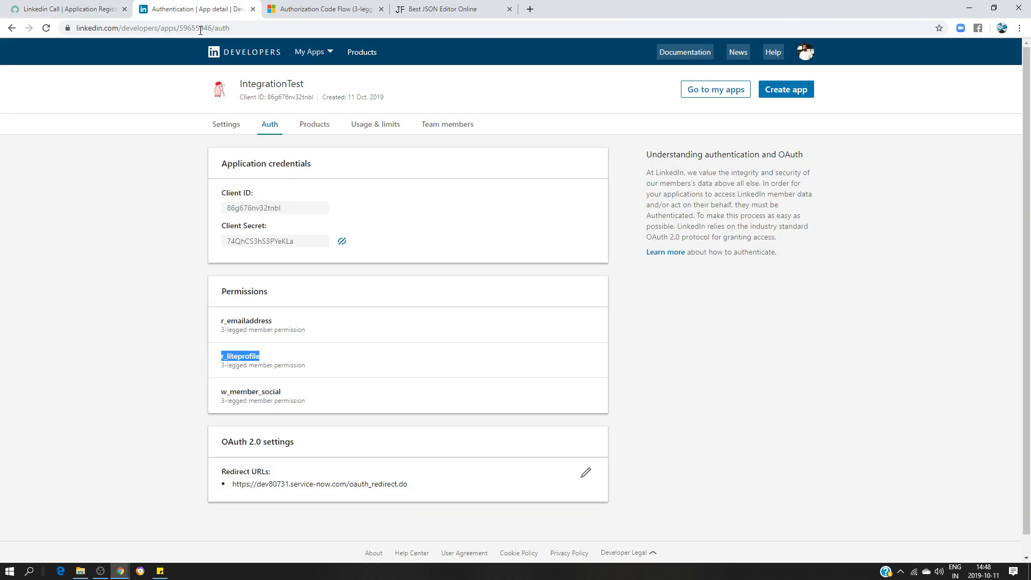
{"action": "left_click_drag", "start_coordinate": [282, 392], "coordinate": [220, 394]}
{"action": "key", "text": "ctrl+c"}
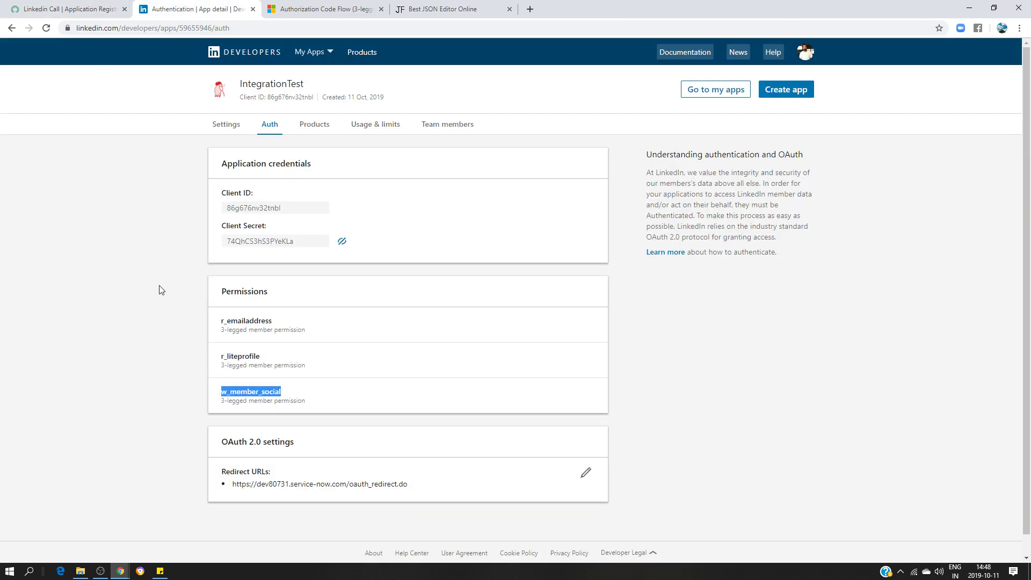
{"action": "left_click", "coordinate": [85, 15]}
{"action": "left_click", "coordinate": [612, 515]}
{"action": "key", "text": "ctrl+v"}
{"action": "left_click", "coordinate": [698, 513]}
{"action": "double_click", "coordinate": [269, 515]}
{"action": "key", "text": "ctrl+v"}
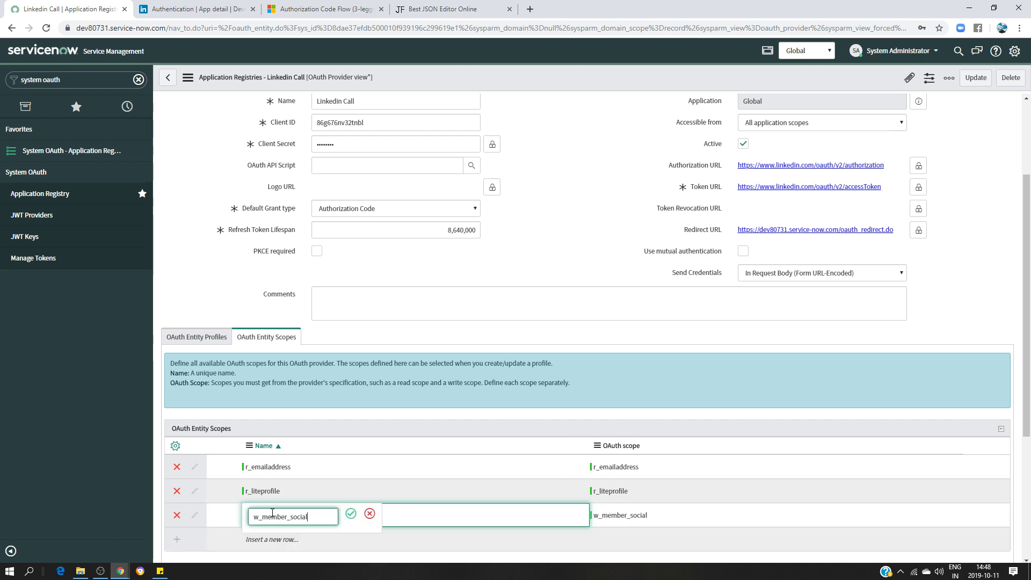
{"action": "left_click", "coordinate": [350, 514]}
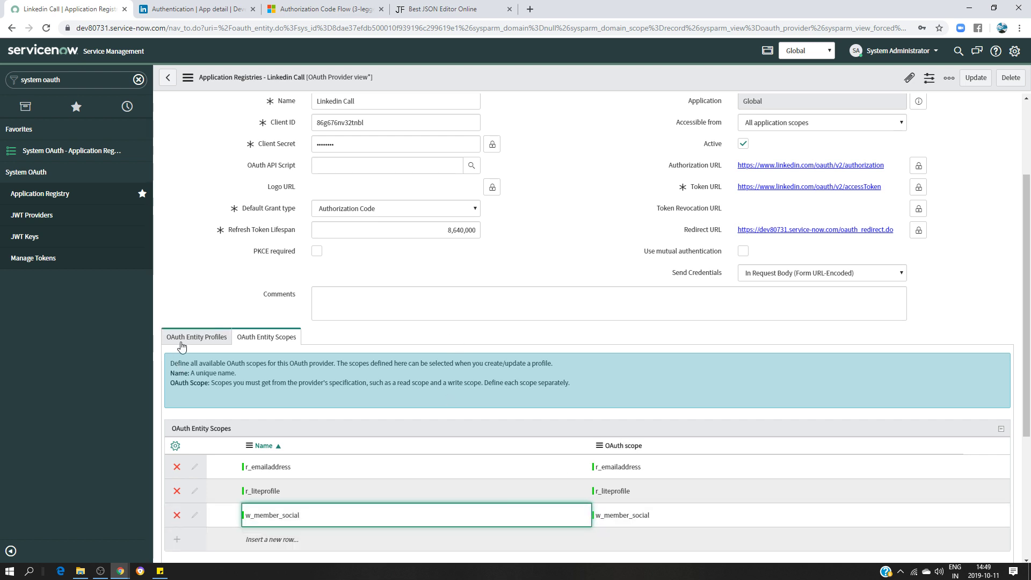
Save the Linkedin Call provider with its three scopes and show its OAuth entity profiles
{"action": "right_click", "coordinate": [504, 80]}
{"action": "left_click", "coordinate": [521, 87]}
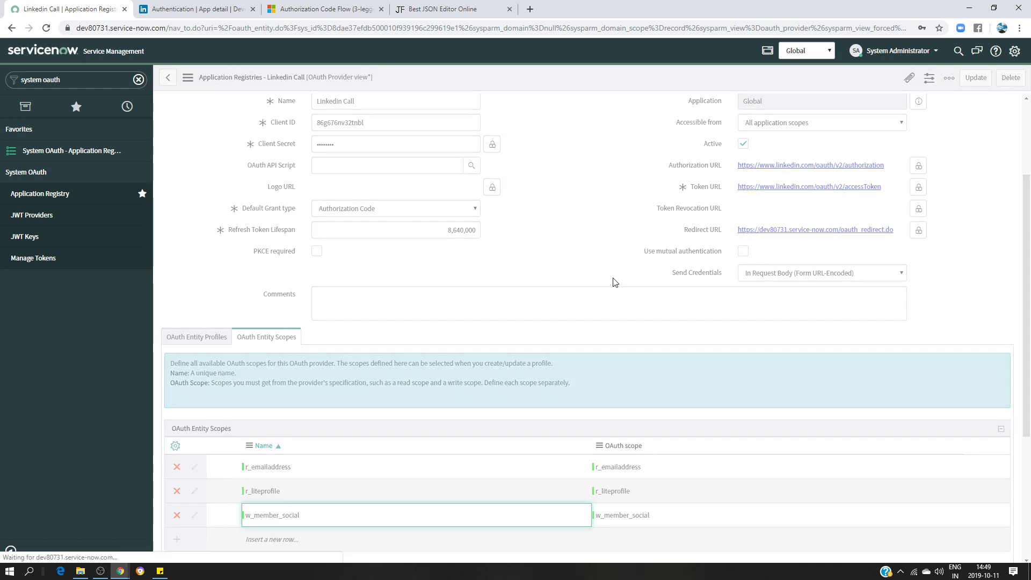
{"action": "scroll", "coordinate": [215, 387], "scroll_direction": "down", "scroll_amount": 2}
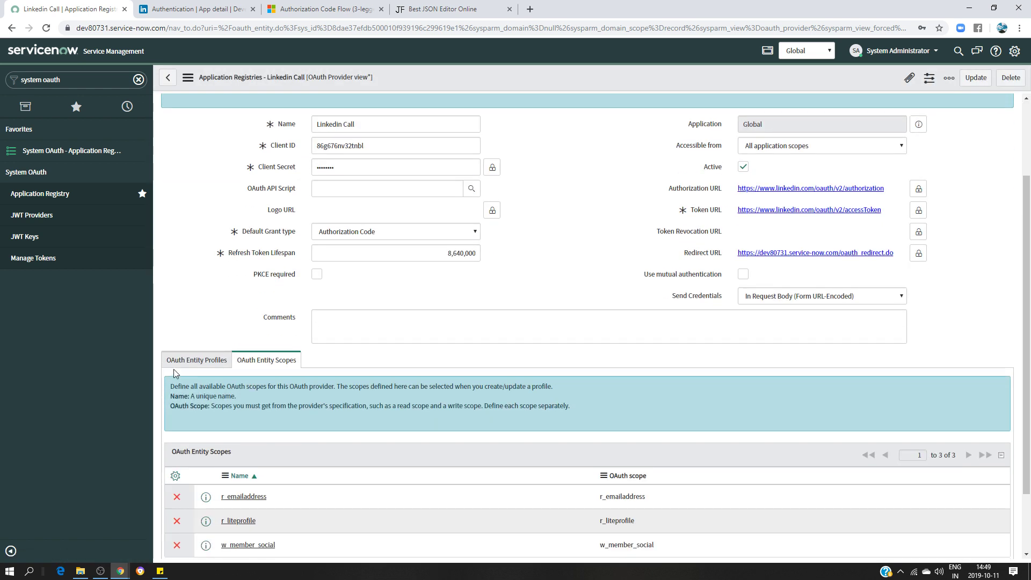
{"action": "left_click", "coordinate": [174, 362]}
Open the Linkedin Call default_profile and add the r_emailaddress scope
{"action": "left_click", "coordinate": [279, 464]}
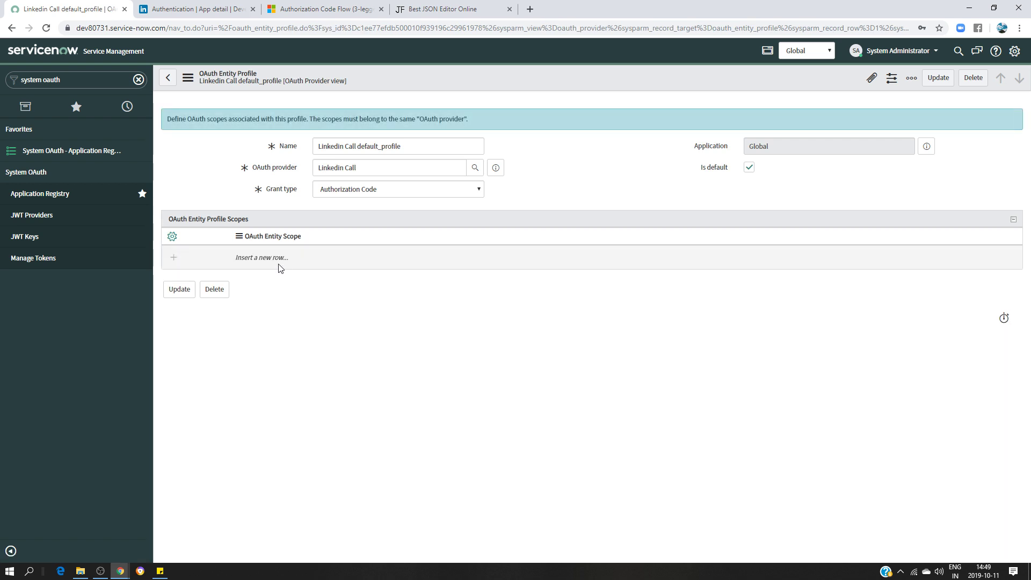
{"action": "left_click", "coordinate": [283, 261]}
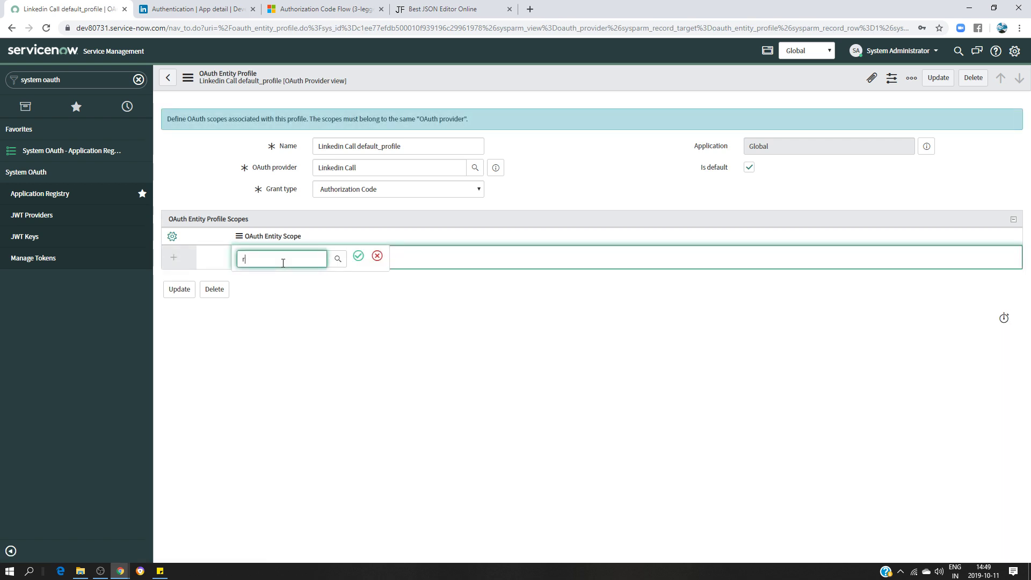
{"action": "type", "text": "r"}
{"action": "left_click", "coordinate": [275, 281]}
{"action": "left_click", "coordinate": [362, 260]}
Add the r_liteprofile and w_member_social scopes to the profile
{"action": "left_click", "coordinate": [268, 280]}
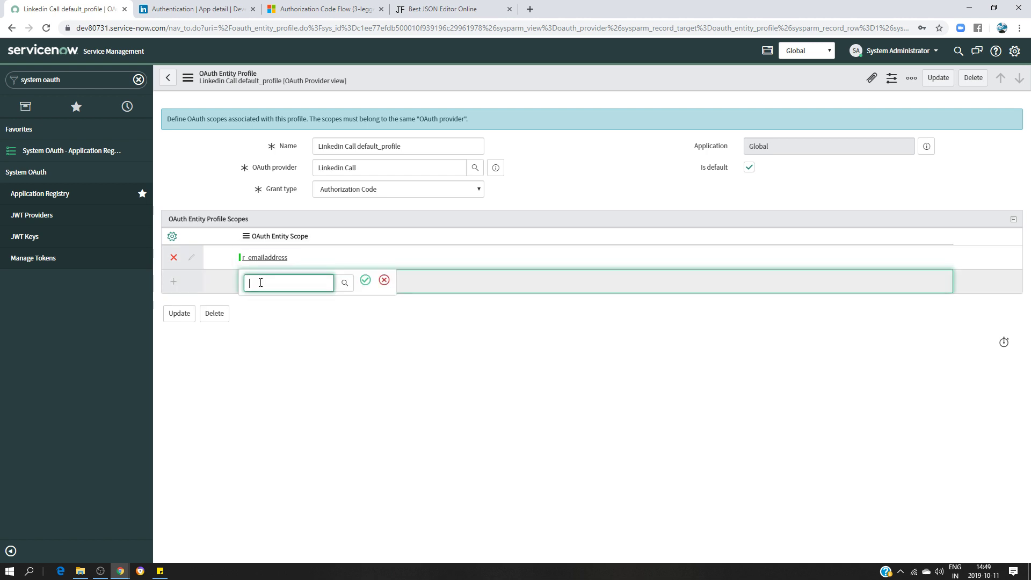
{"action": "type", "text": "r"}
{"action": "left_click", "coordinate": [286, 309]}
{"action": "left_click", "coordinate": [365, 280]}
{"action": "left_click", "coordinate": [283, 305]}
{"action": "type", "text": "w"}
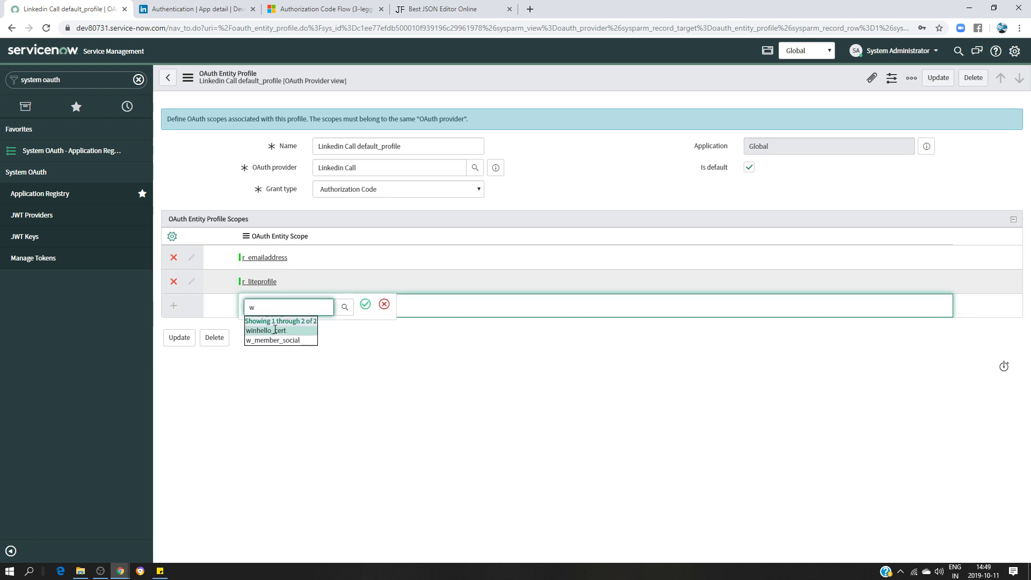
{"action": "left_click", "coordinate": [274, 342]}
{"action": "left_click", "coordinate": [365, 305]}
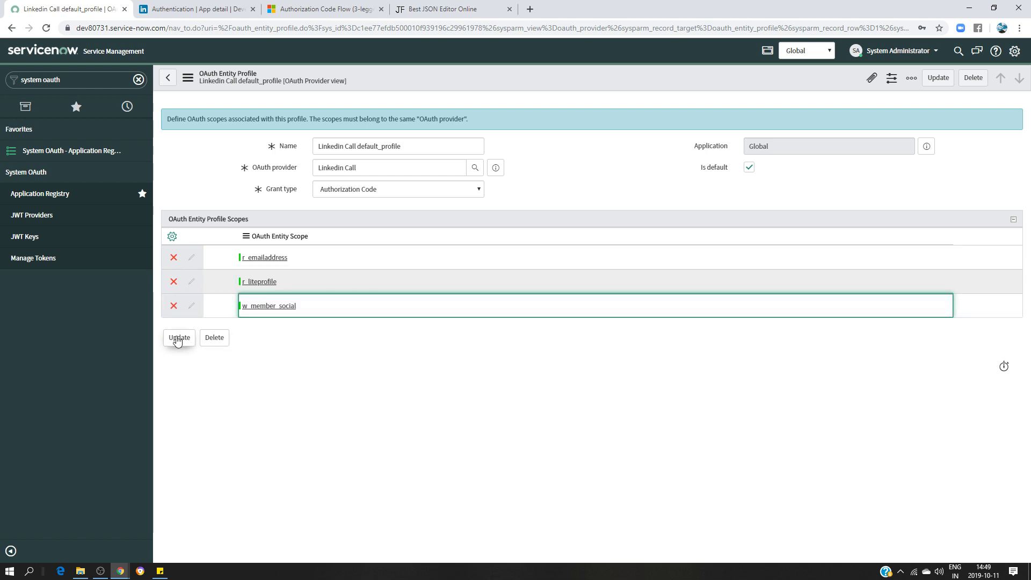
Save the default_profile and return to the Linkedin Call provider record
{"action": "right_click", "coordinate": [480, 89]}
{"action": "left_click", "coordinate": [494, 91]}
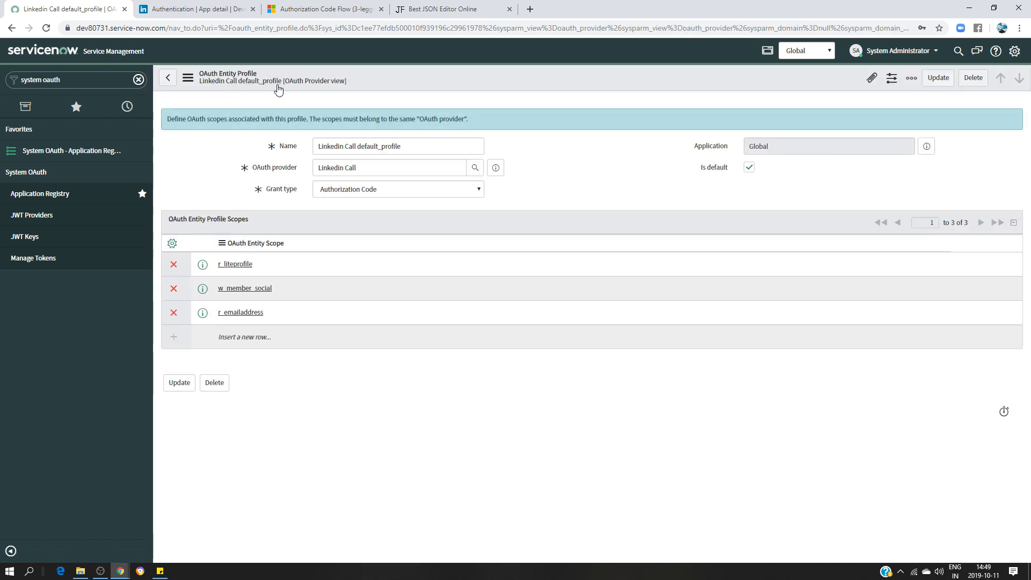
{"action": "left_click", "coordinate": [167, 77]}
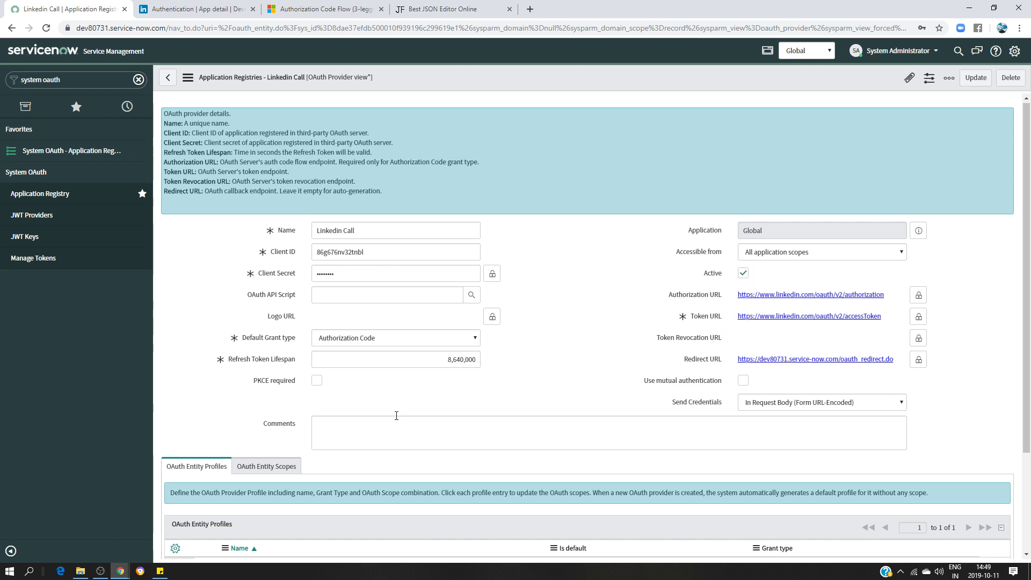
Check the provider's three OAuth scopes, then open REST Messages from Favorites
{"action": "scroll", "coordinate": [397, 415], "scroll_direction": "down", "scroll_amount": 2}
{"action": "left_click", "coordinate": [266, 360]}
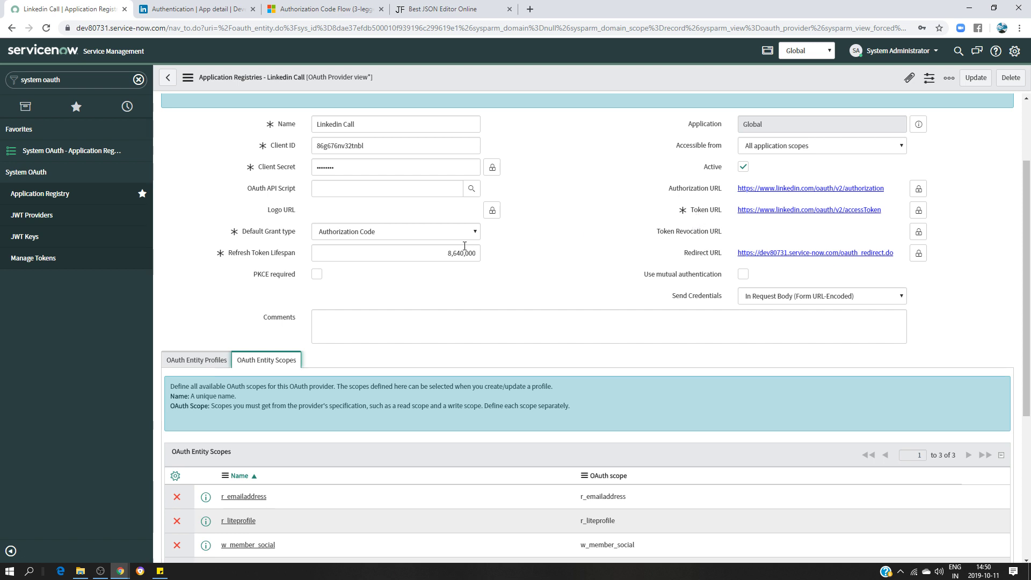
{"action": "left_click", "coordinate": [74, 108]}
{"action": "left_click", "coordinate": [86, 196]}
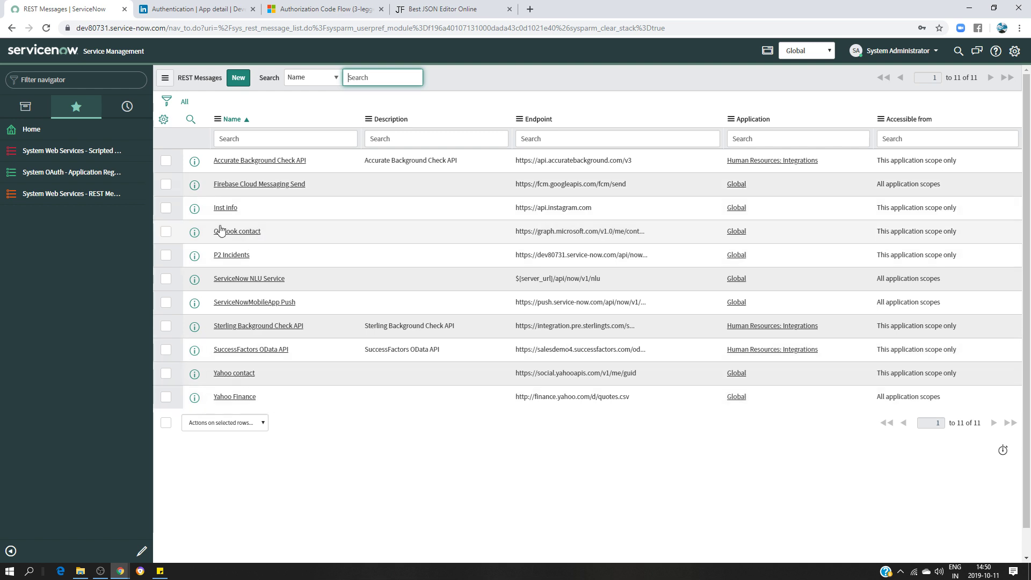
{"action": "left_click", "coordinate": [238, 77]}
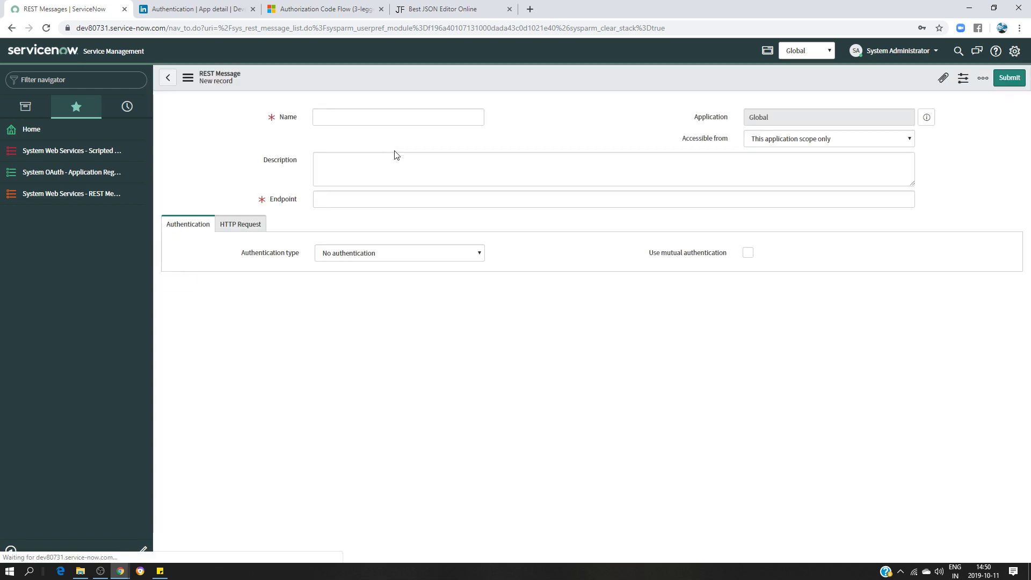
{"action": "left_click", "coordinate": [353, 119]}
{"action": "type", "text": "Linkedin Profile Info"}
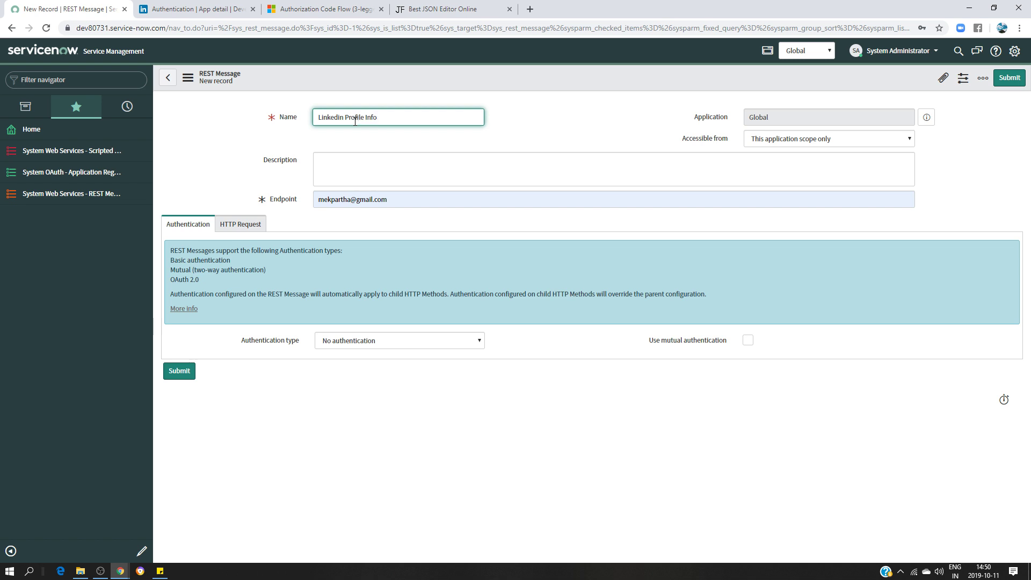
{"action": "left_click", "coordinate": [160, 571]}
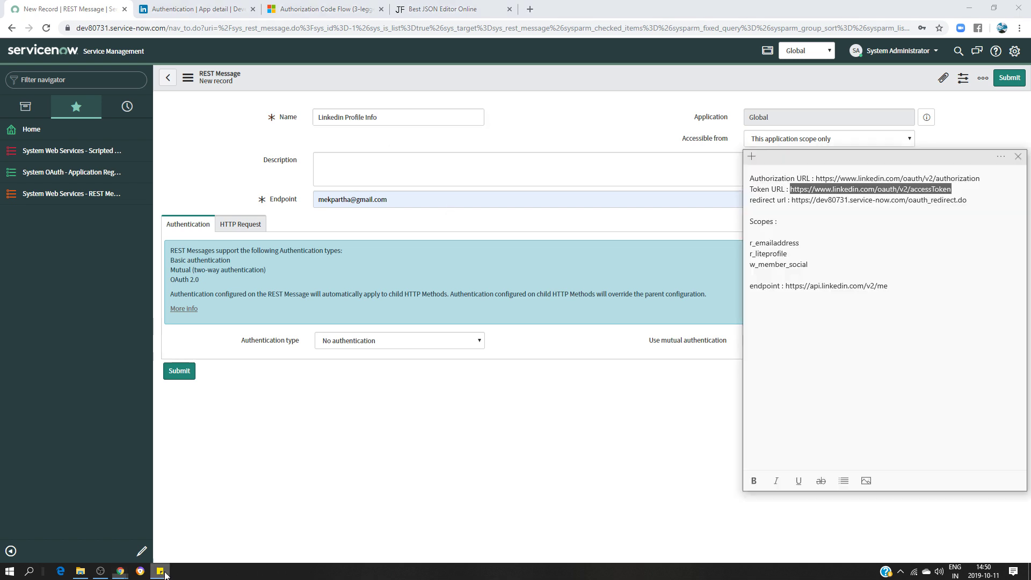
{"action": "left_click", "coordinate": [900, 288]}
{"action": "left_click_drag", "start_coordinate": [900, 288], "coordinate": [781, 286]}
{"action": "key", "text": "ctrl+c"}
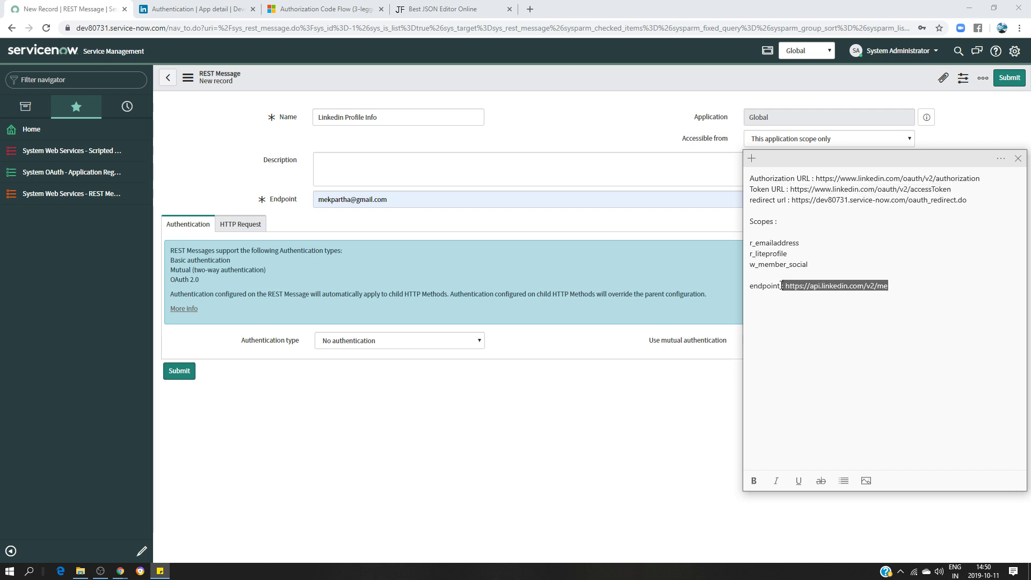
{"action": "left_click", "coordinate": [412, 203]}
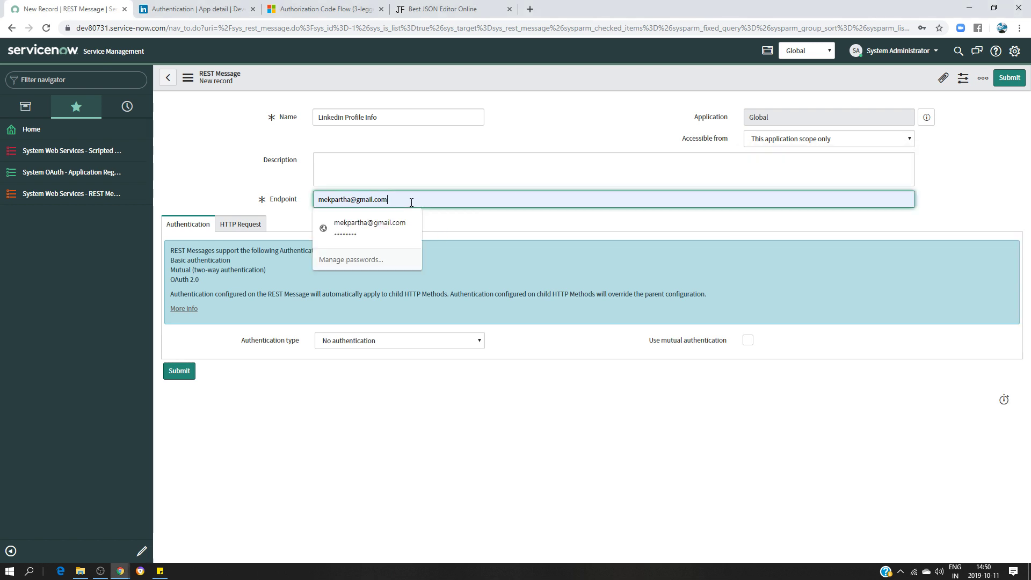
{"action": "key", "text": "BackSpace"}
{"action": "key", "text": "BackSpace"}
{"action": "key", "text": "BackSpace"}
{"action": "key", "text": "BackSpace"}
{"action": "key", "text": "BackSpace"}
{"action": "key", "text": "BackSpace"}
{"action": "key", "text": "BackSpace"}
{"action": "key", "text": "BackSpace"}
{"action": "key", "text": "BackSpace"}
{"action": "key", "text": "BackSpace"}
{"action": "key", "text": "BackSpace"}
{"action": "key", "text": "BackSpace"}
{"action": "key", "text": "BackSpace"}
{"action": "key", "text": "BackSpace"}
{"action": "key", "text": "BackSpace"}
{"action": "key", "text": "BackSpace"}
{"action": "key", "text": "BackSpace"}
{"action": "key", "text": "BackSpace"}
{"action": "key", "text": "BackSpace"}
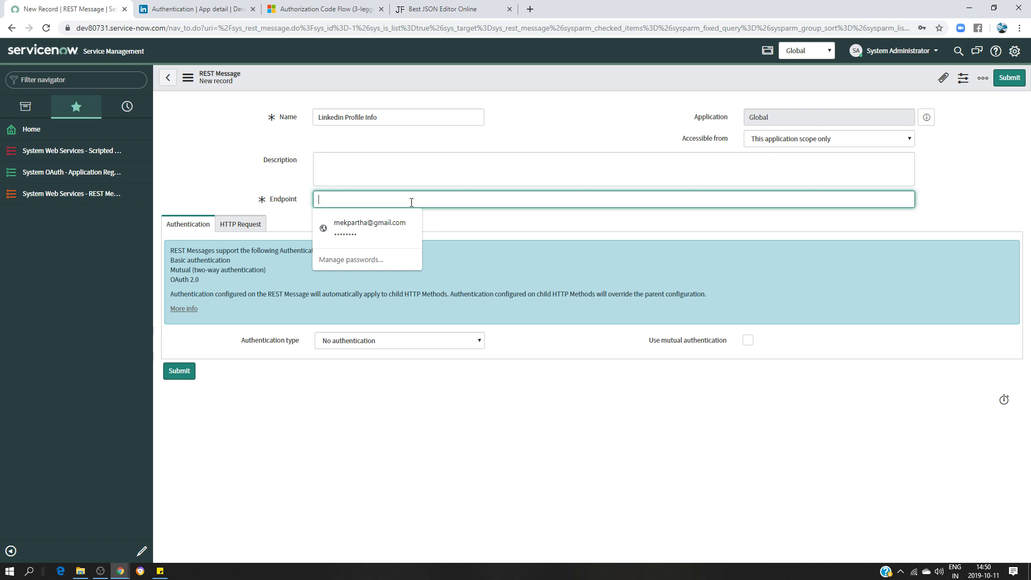
{"action": "key", "text": "ctrl+v"}
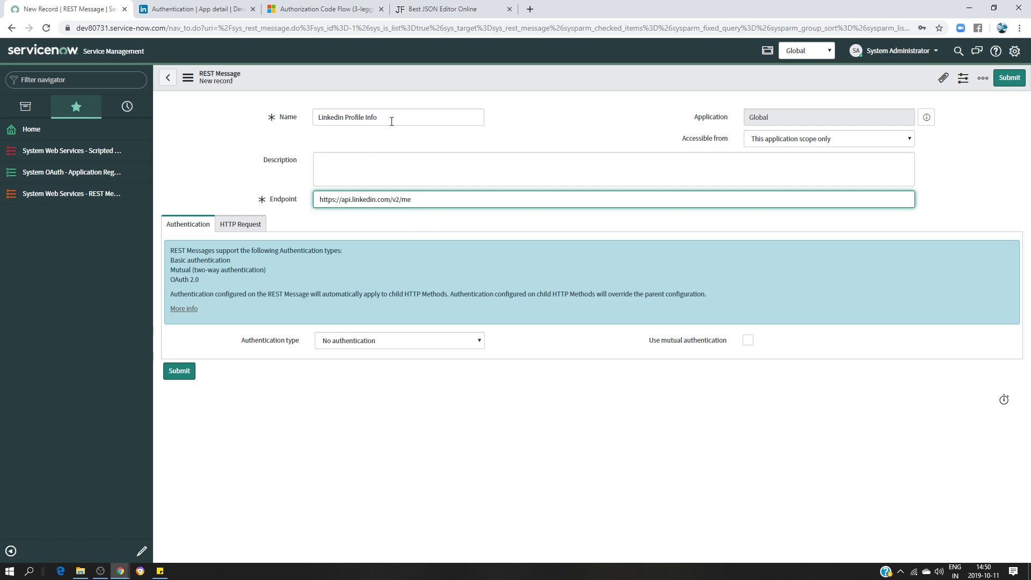
Reuse the name as description, set OAuth 2.0 with Linkedin Call default_profile, and submit
{"action": "triple_click", "coordinate": [391, 121]}
{"action": "key", "text": "ctrl+c"}
{"action": "left_click", "coordinate": [356, 169]}
{"action": "key", "text": "ctrl+v"}
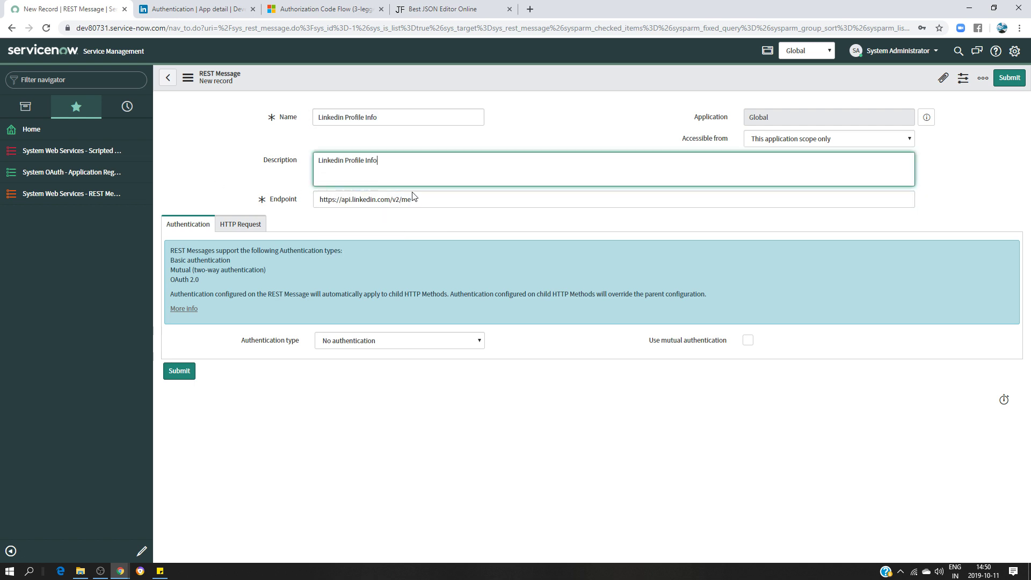
{"action": "left_click", "coordinate": [438, 340]}
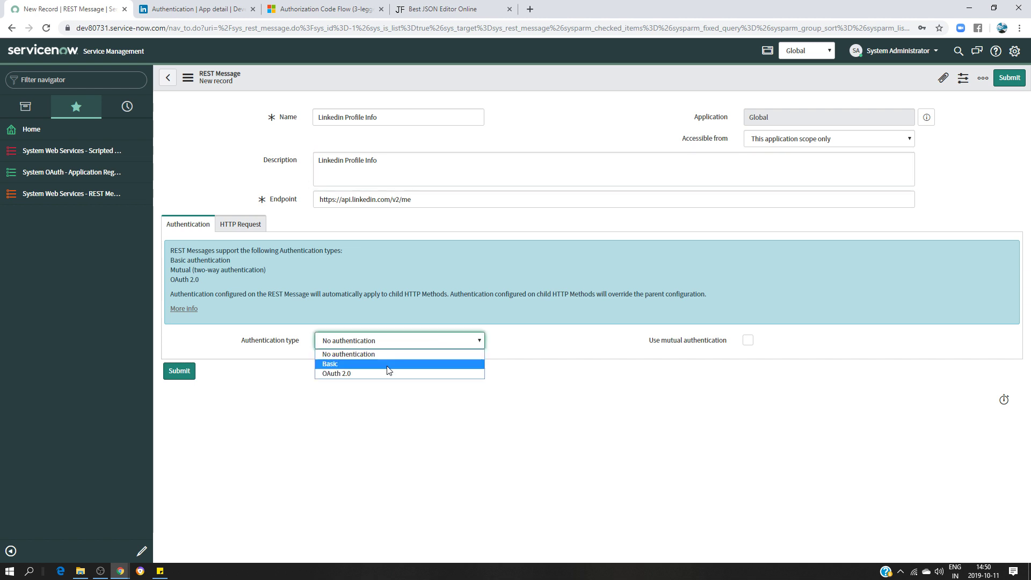
{"action": "left_click", "coordinate": [384, 374]}
{"action": "left_click", "coordinate": [373, 361]}
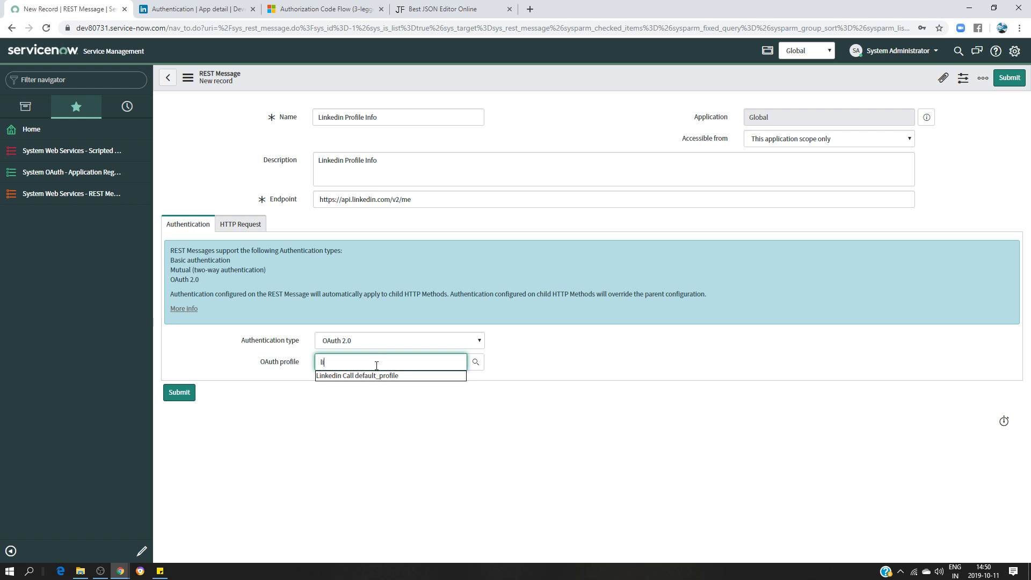
{"action": "type", "text": "li"}
{"action": "left_click", "coordinate": [373, 376]}
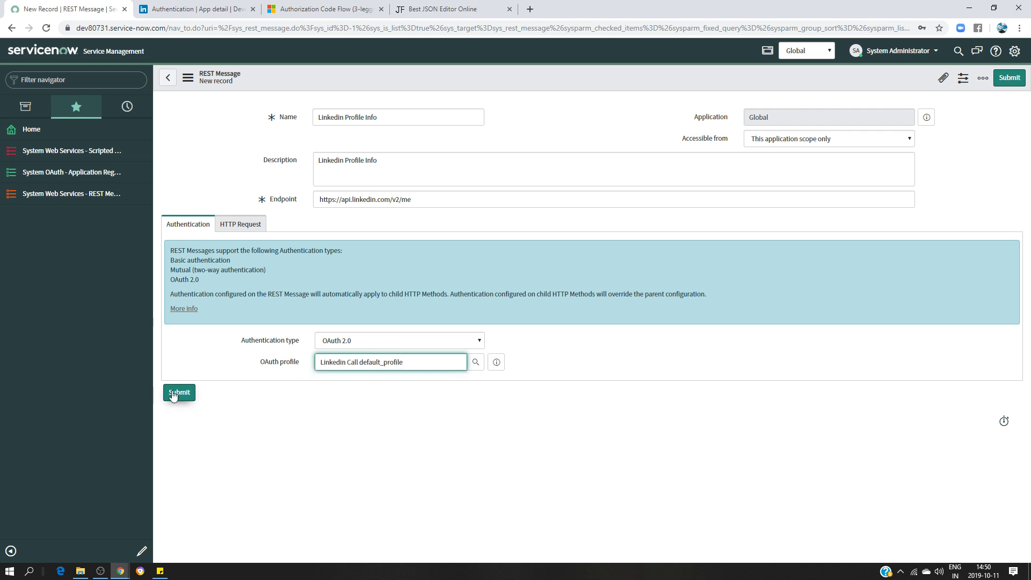
{"action": "left_click", "coordinate": [172, 395]}
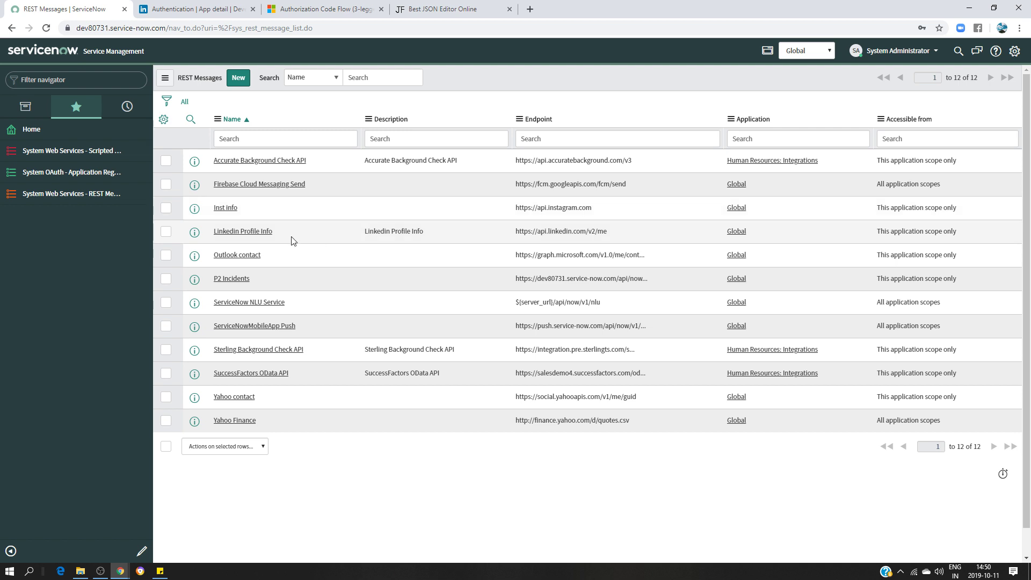
Open the Default GET method of the Linkedin Profile Info message
{"action": "left_click", "coordinate": [240, 232]}
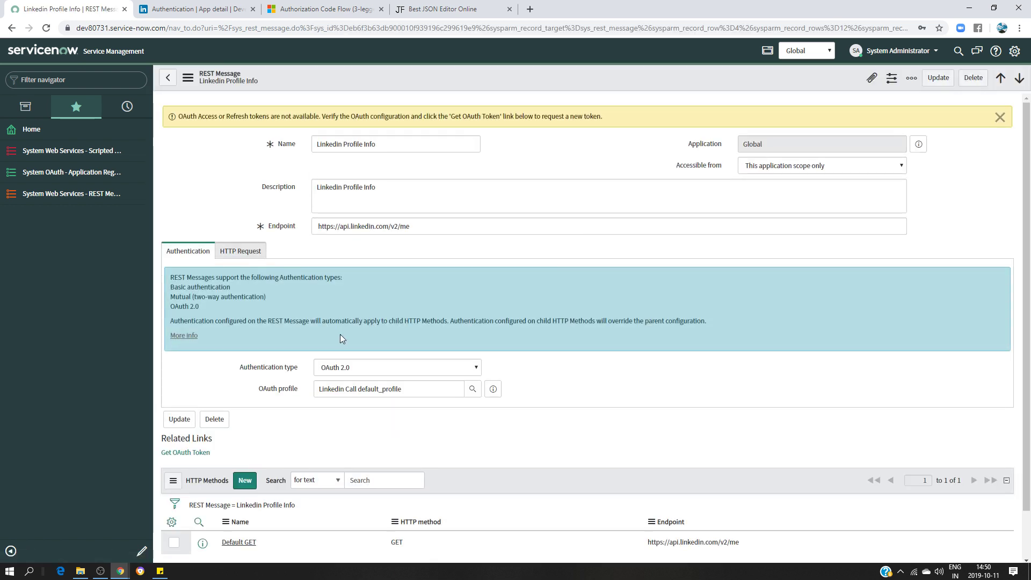
{"action": "scroll", "coordinate": [340, 338], "scroll_direction": "down", "scroll_amount": 1}
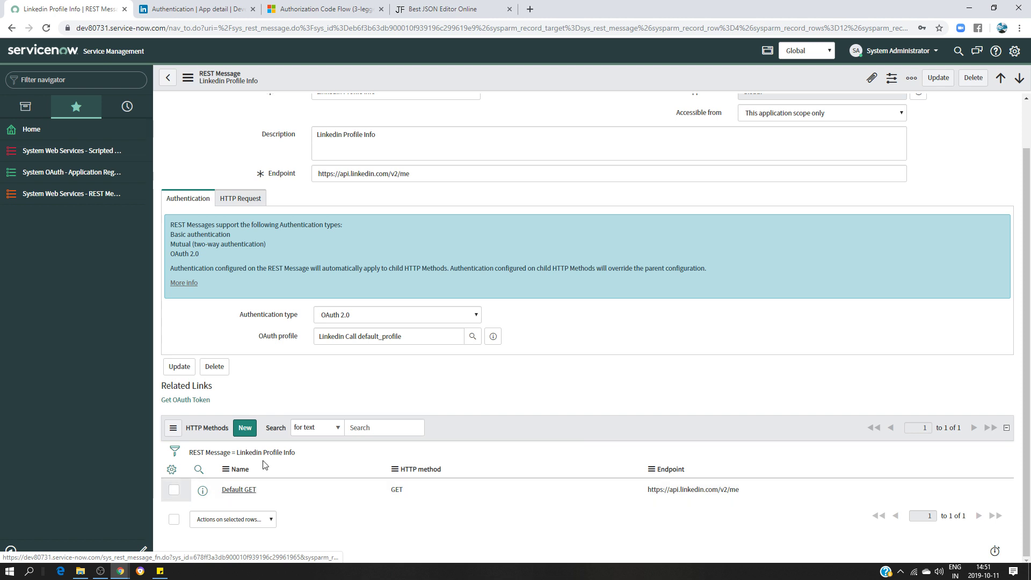
{"action": "left_click", "coordinate": [239, 490]}
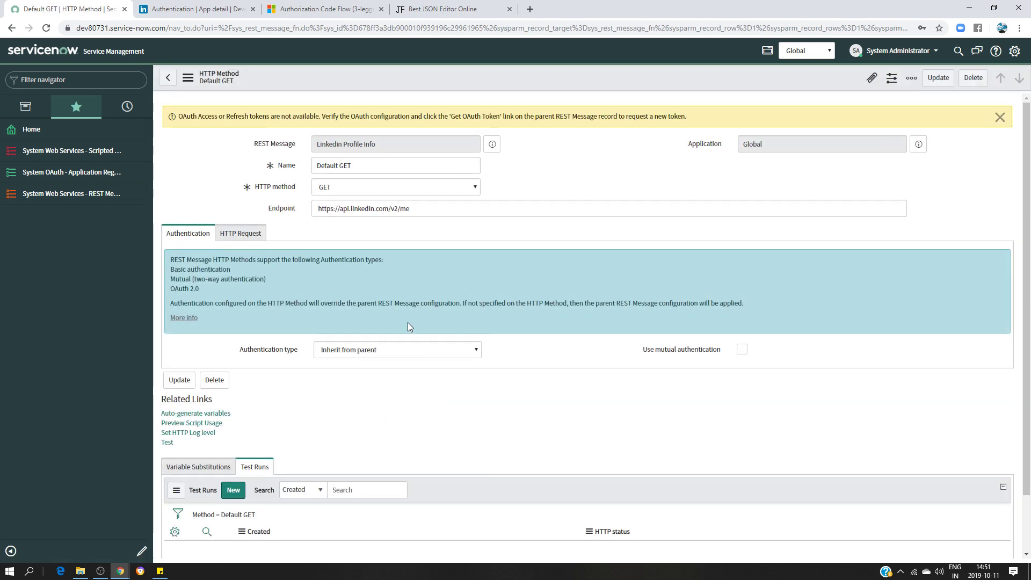
Set the GET method to OAuth 2.0 with Linkedin Call default_profile and save it
{"action": "left_click", "coordinate": [408, 350]}
{"action": "left_click", "coordinate": [364, 393]}
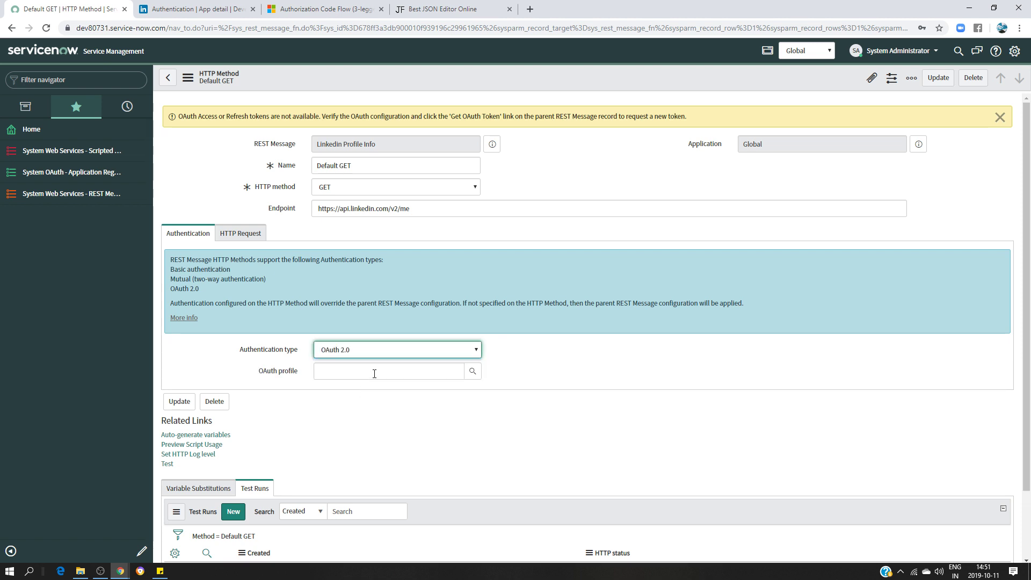
{"action": "left_click", "coordinate": [375, 371]}
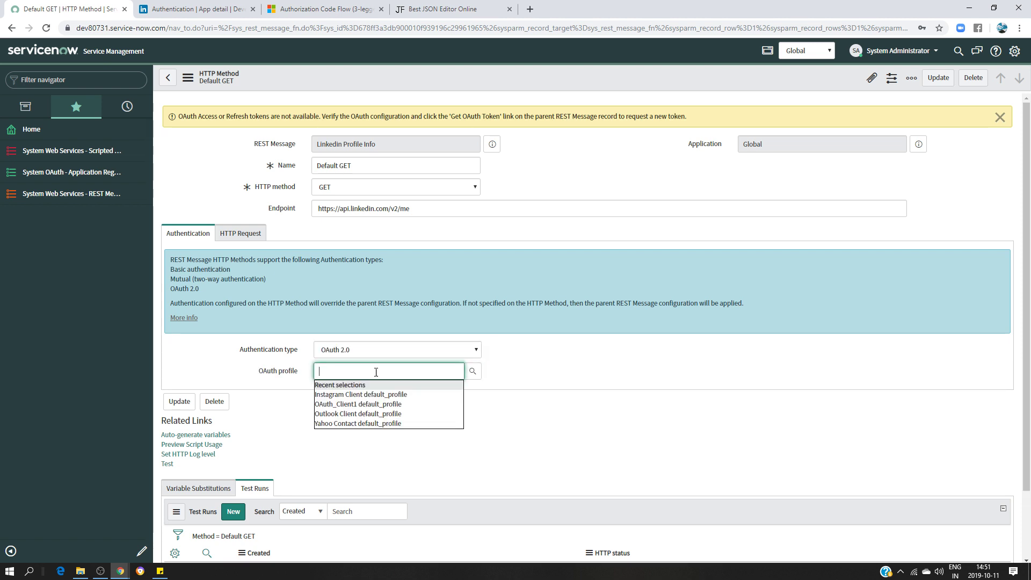
{"action": "type", "text": "l"}
{"action": "left_click", "coordinate": [365, 385]}
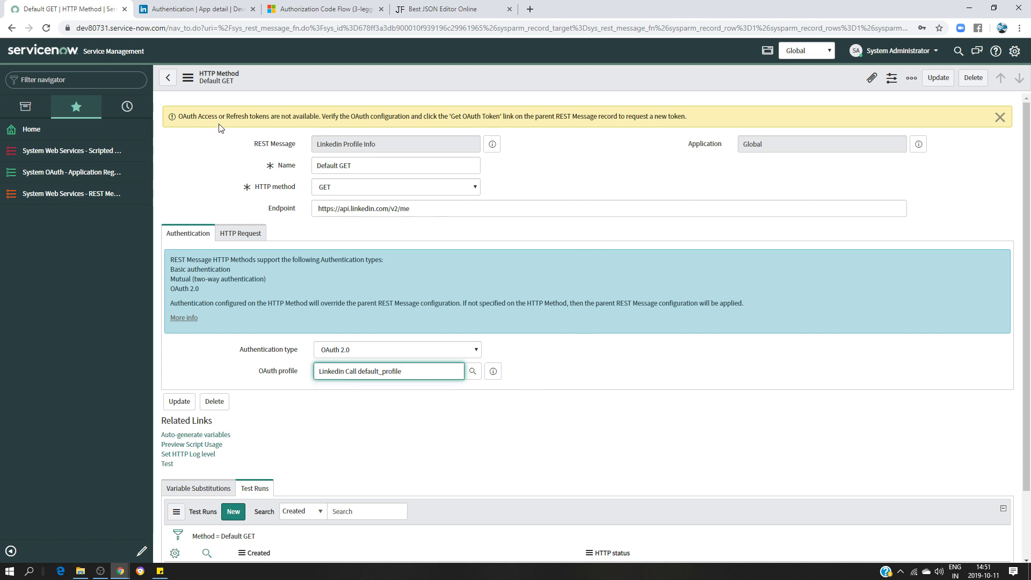
{"action": "right_click", "coordinate": [483, 78]}
{"action": "left_click", "coordinate": [527, 83]}
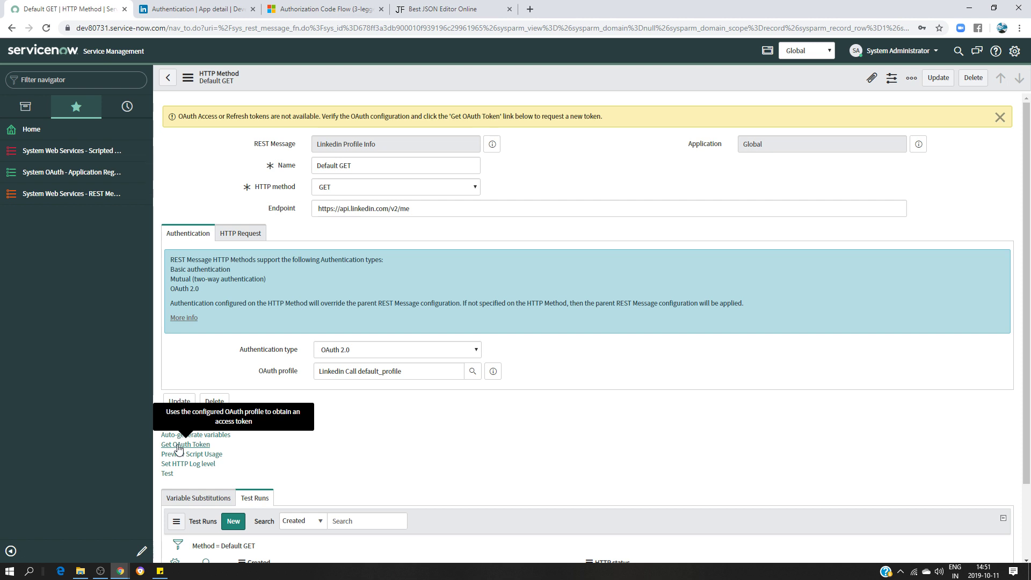
{"action": "left_click", "coordinate": [101, 176]}
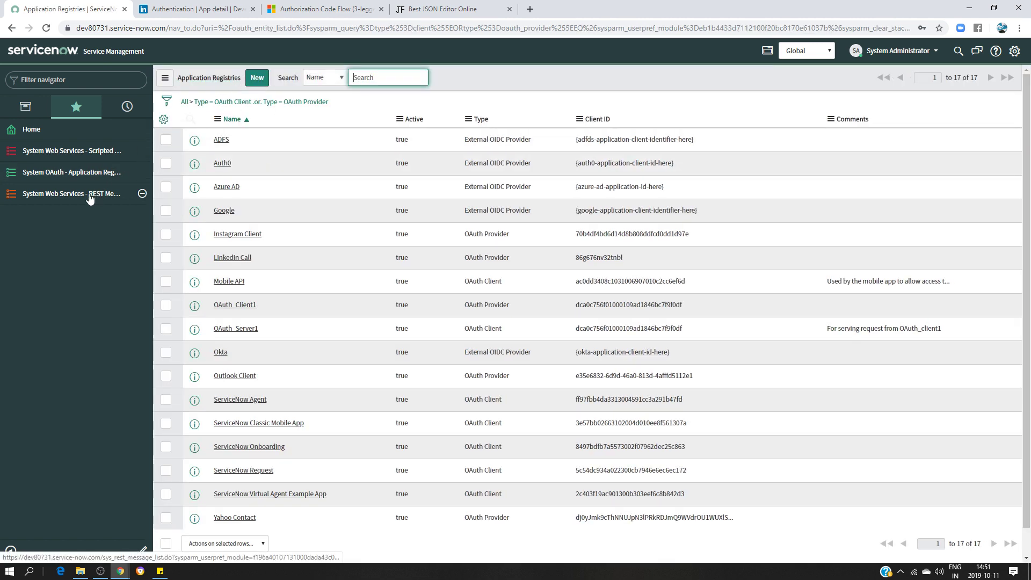
Reopen Linkedin Profile Info from REST Messages and bring up its Default GET method
{"action": "left_click", "coordinate": [134, 196]}
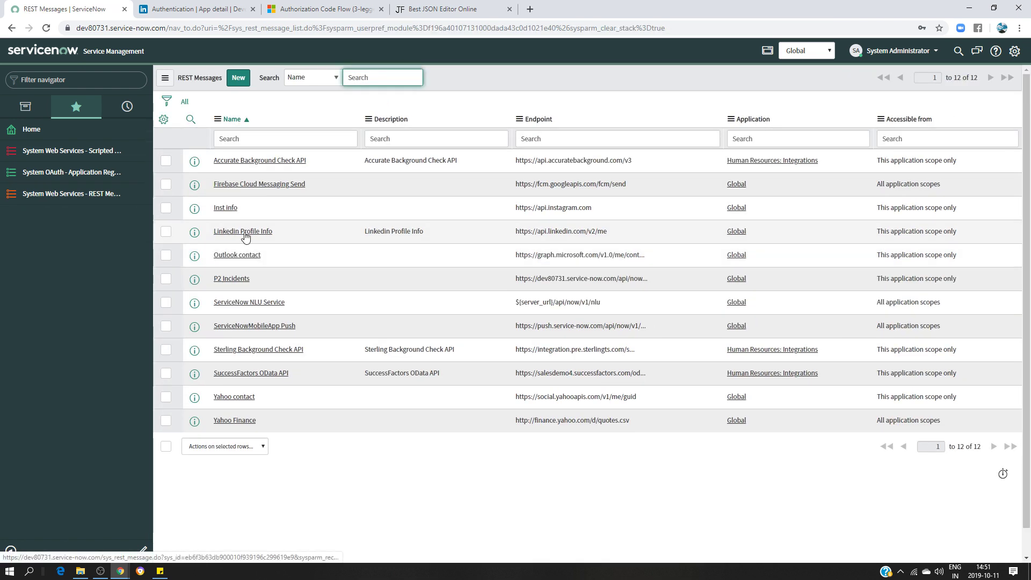
{"action": "left_click", "coordinate": [244, 232]}
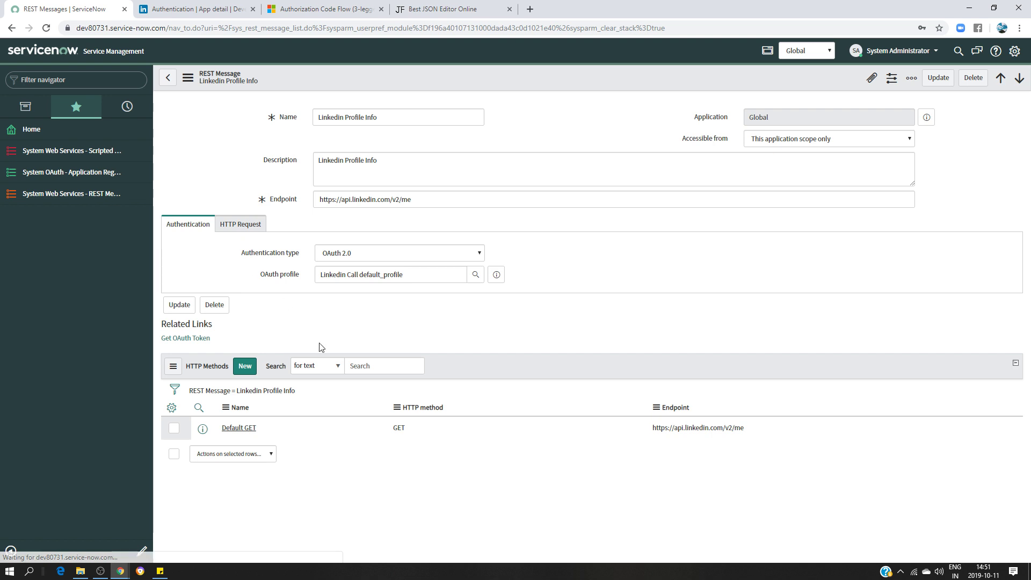
{"action": "scroll", "coordinate": [265, 419], "scroll_direction": "down", "scroll_amount": 1}
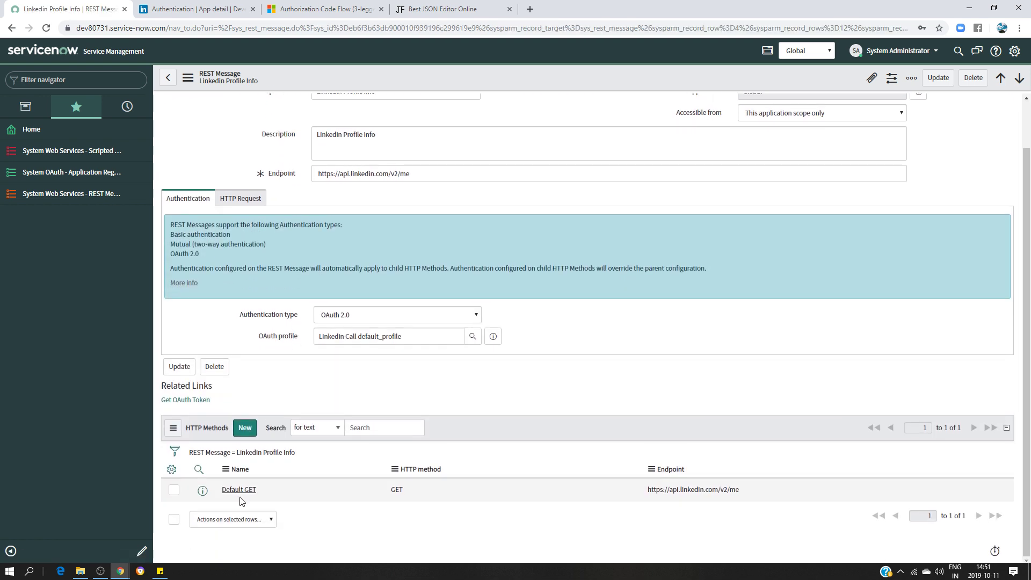
{"action": "left_click", "coordinate": [239, 490]}
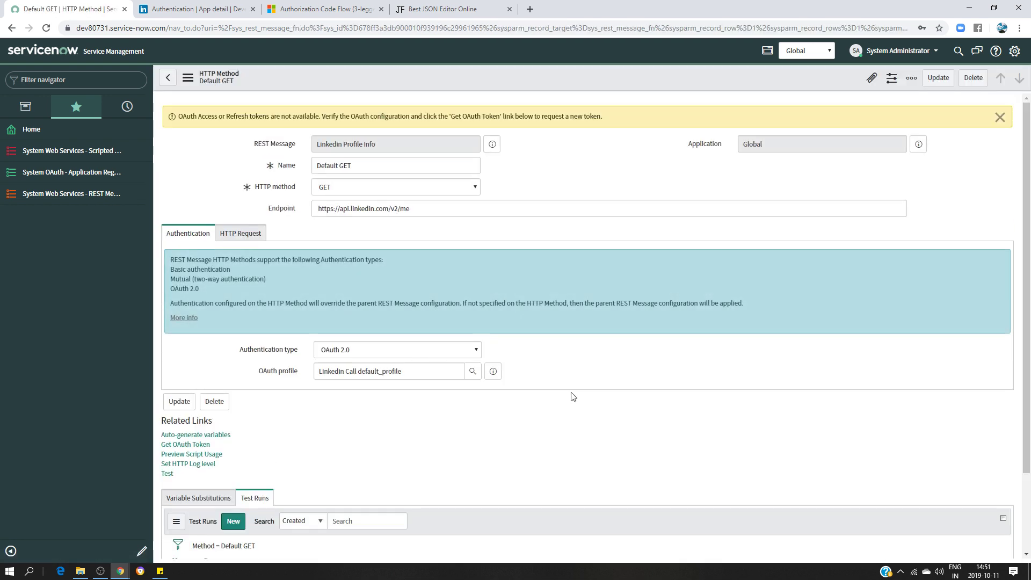
{"action": "scroll", "coordinate": [579, 395], "scroll_direction": "down", "scroll_amount": 2}
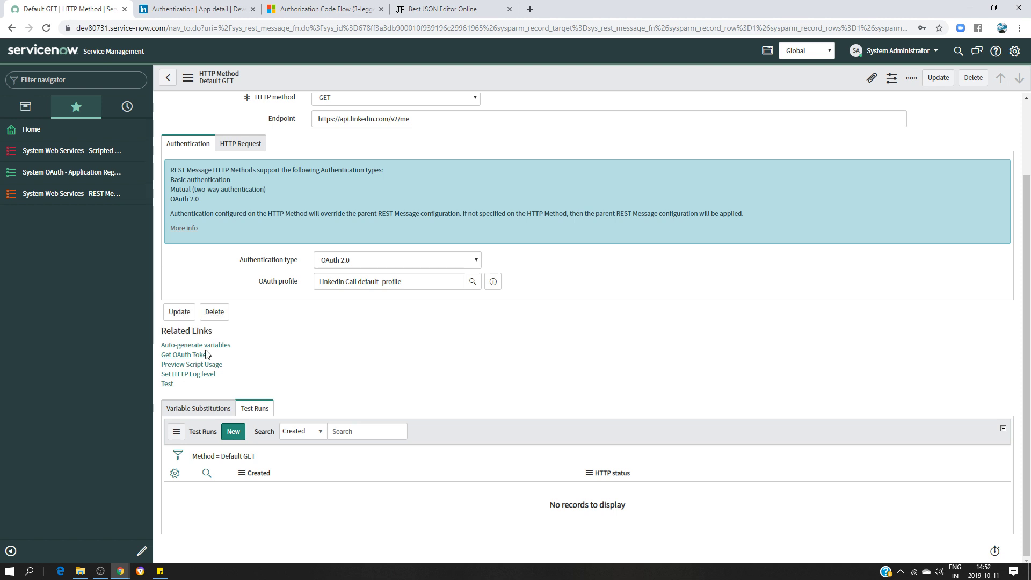
Request an OAuth token, sign in to LinkedIn with the account password, and allow IntegrationTest access
{"action": "left_click", "coordinate": [193, 355]}
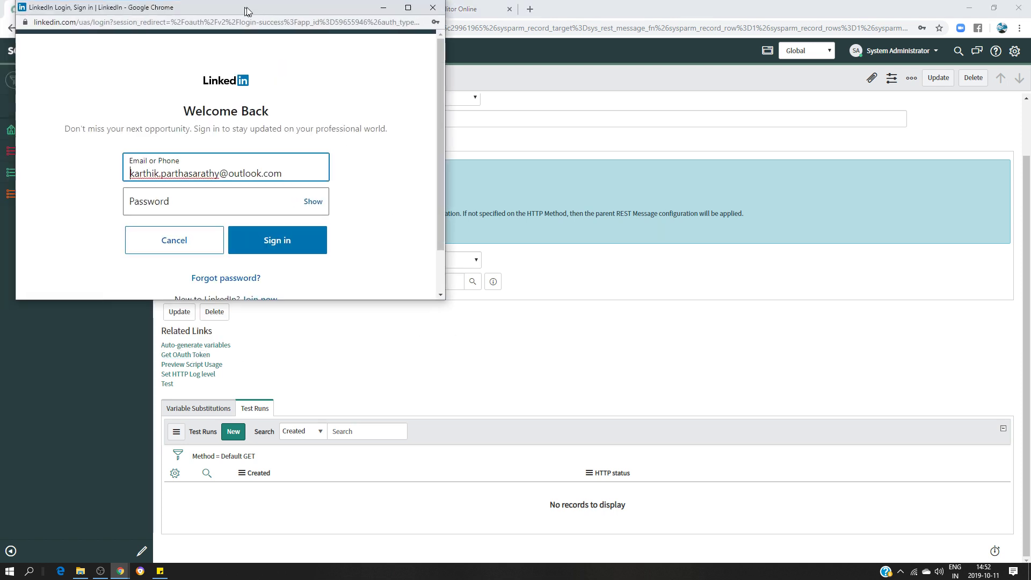
{"action": "left_click_drag", "start_coordinate": [232, 8], "coordinate": [320, 22]}
{"action": "left_click", "coordinate": [263, 219]}
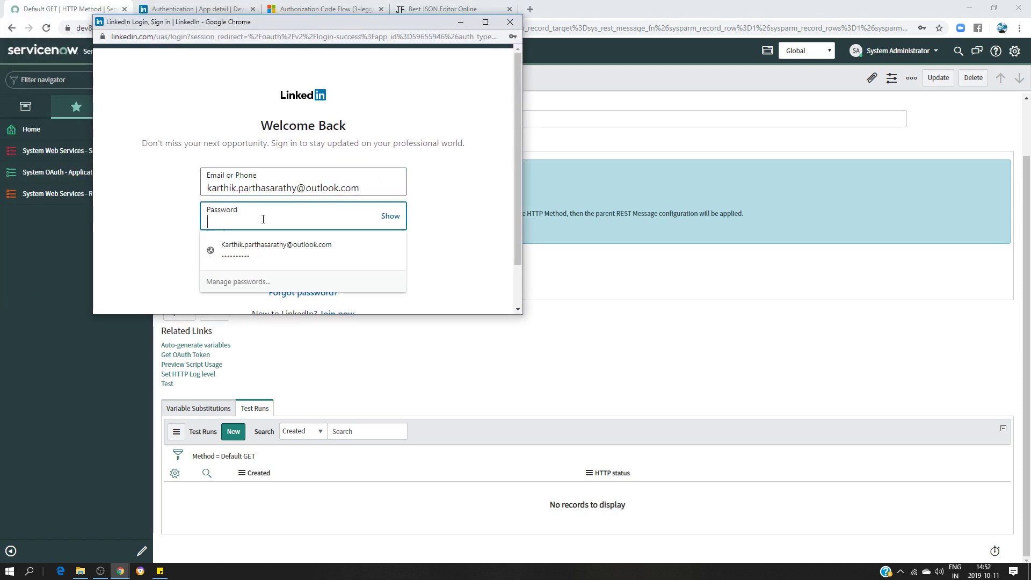
{"action": "type", "text": "**********"}
{"action": "left_click", "coordinate": [375, 256]}
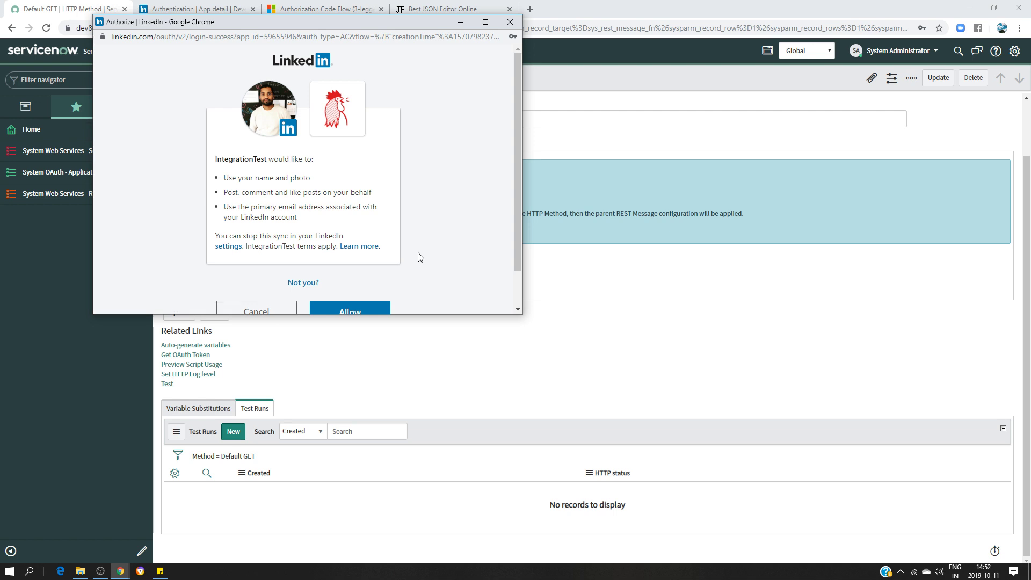
{"action": "scroll", "coordinate": [421, 253], "scroll_direction": "down", "scroll_amount": 1}
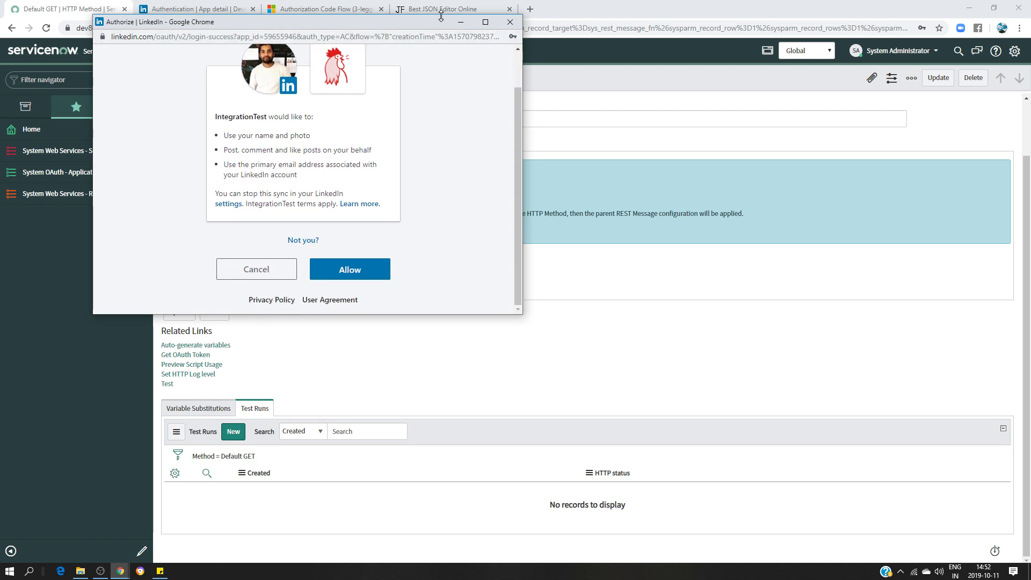
{"action": "double_click", "coordinate": [441, 15]}
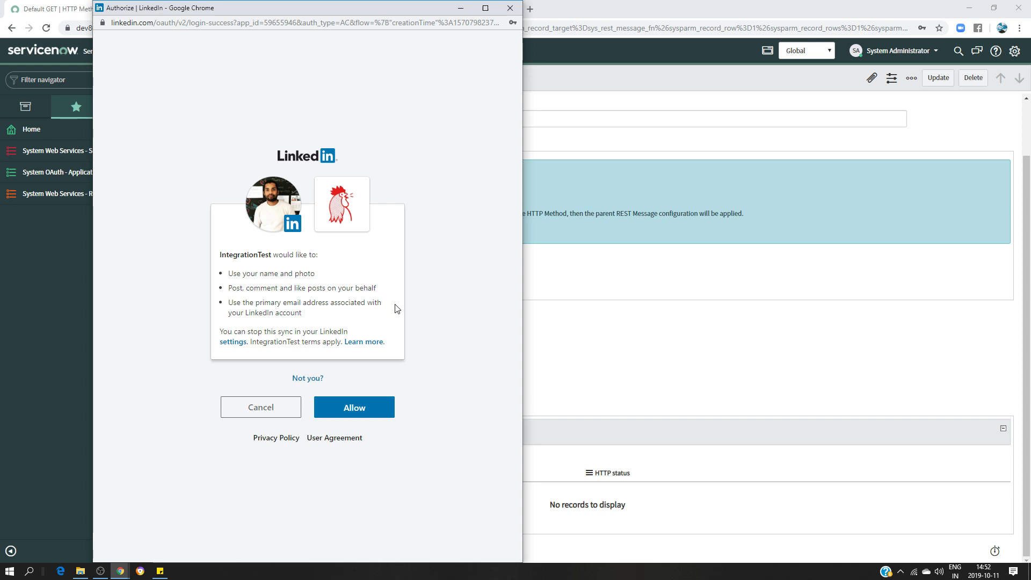
{"action": "left_click", "coordinate": [354, 407]}
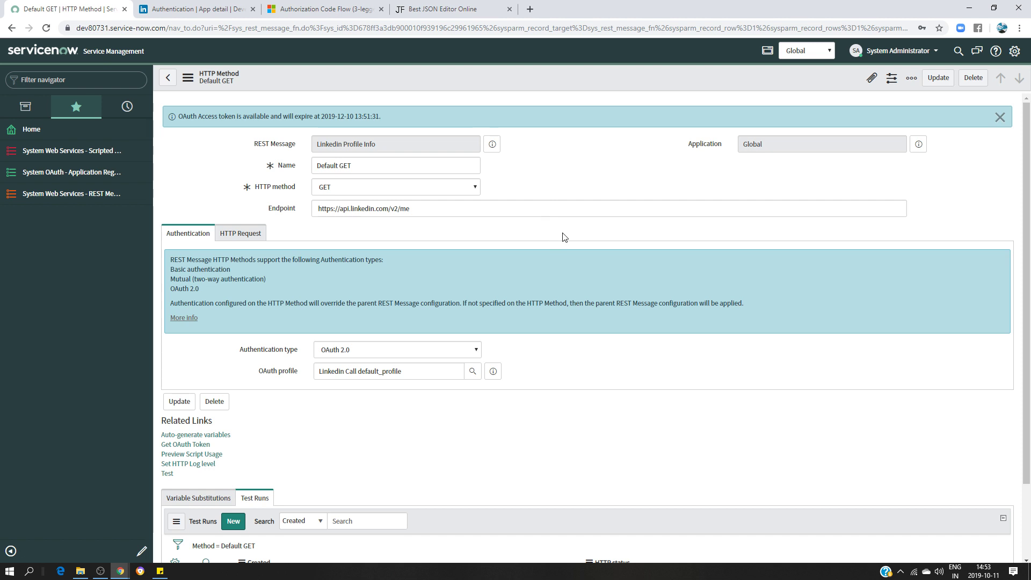
{"action": "scroll", "coordinate": [360, 431], "scroll_direction": "down", "scroll_amount": 2}
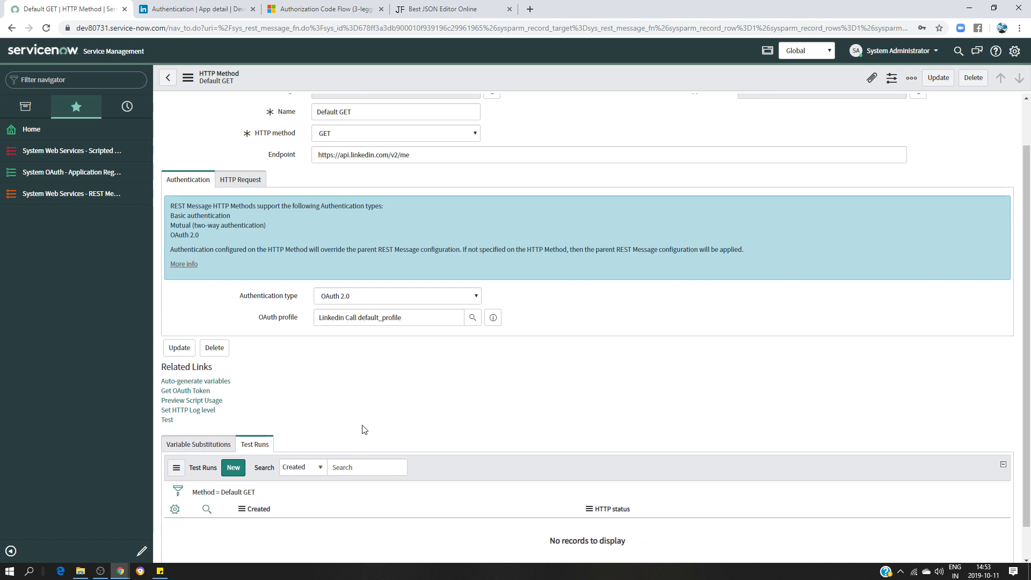
{"action": "scroll", "coordinate": [390, 353], "scroll_direction": "up", "scroll_amount": 1}
{"action": "scroll", "coordinate": [391, 353], "scroll_direction": "up", "scroll_amount": 1}
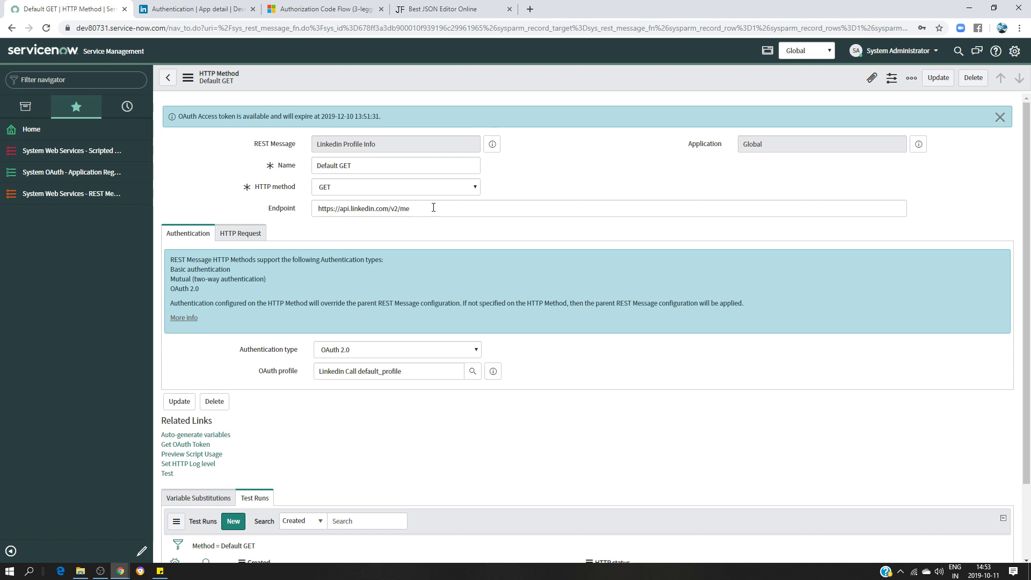
{"action": "left_click", "coordinate": [167, 475]}
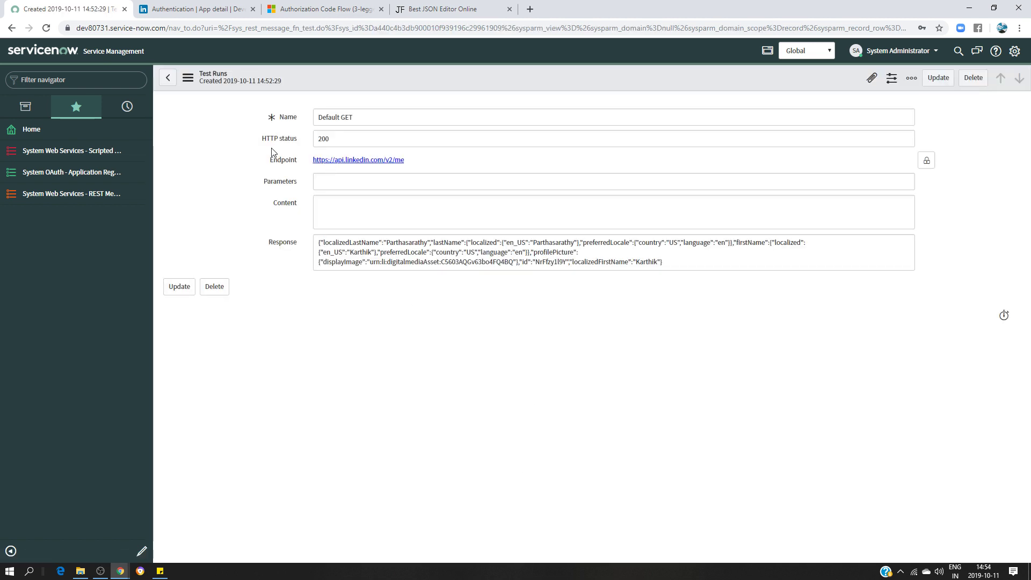
Paste the HTTP 200 profile response JSON into the online JSON Editor and format it
{"action": "left_click", "coordinate": [333, 140]}
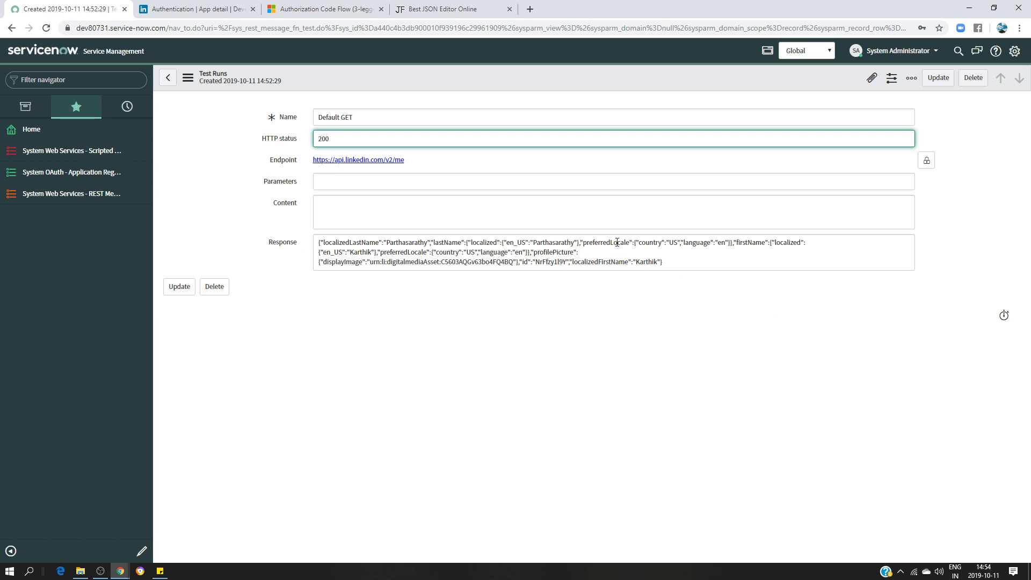
{"action": "left_click_drag", "start_coordinate": [674, 269], "coordinate": [224, 235]}
{"action": "key", "text": "ctrl+c"}
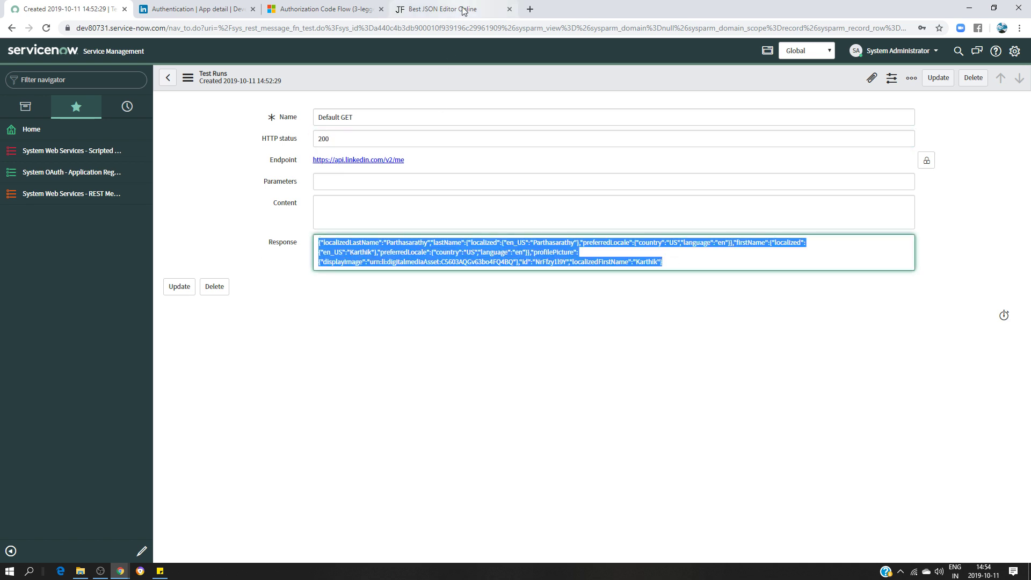
{"action": "left_click", "coordinate": [440, 9]}
{"action": "key", "text": "ctrl+v"}
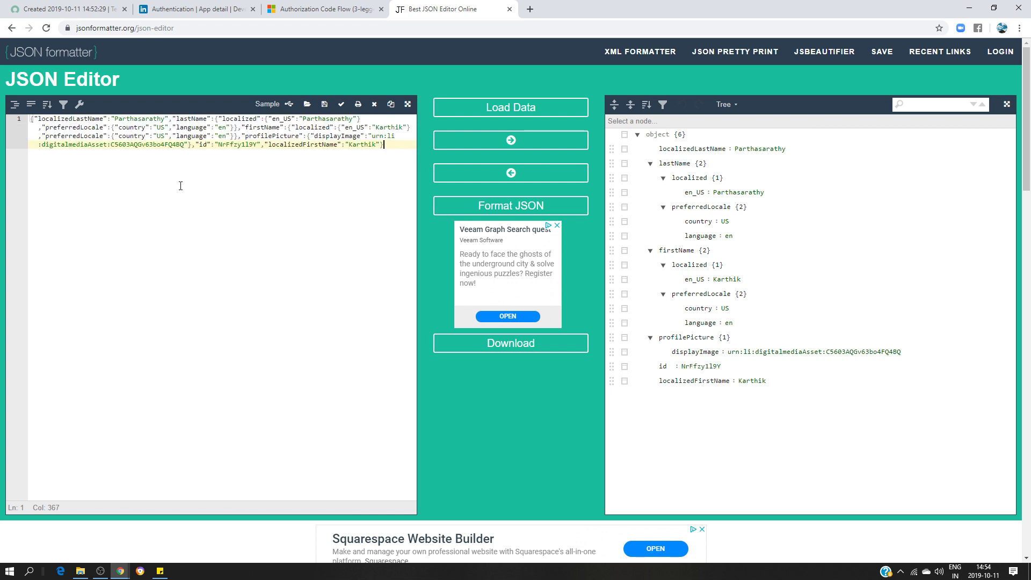
{"action": "left_click", "coordinate": [14, 104]}
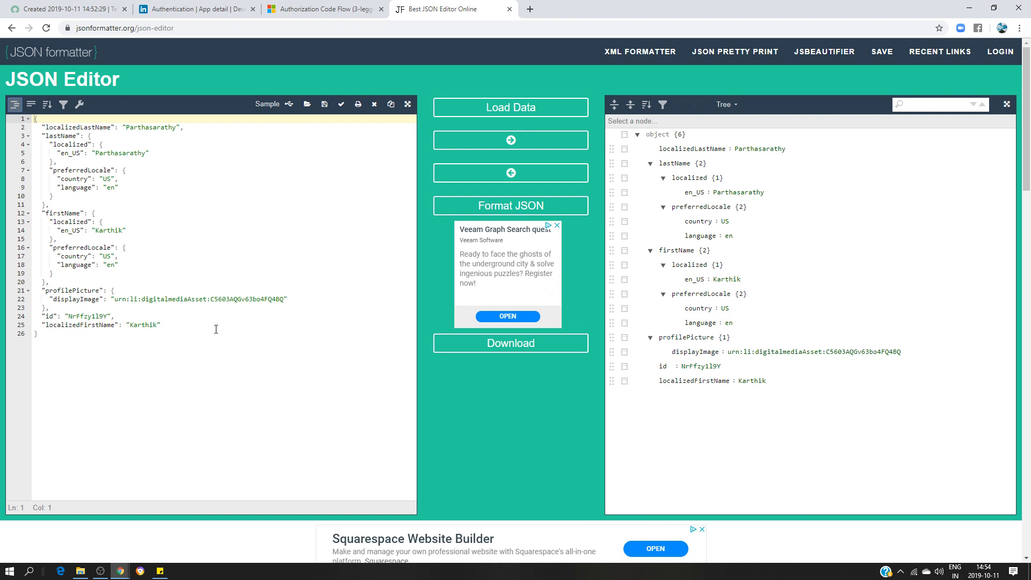
Switch to the LinkedIn app's 'Authentication | App detail' page
{"action": "left_click", "coordinate": [189, 11]}
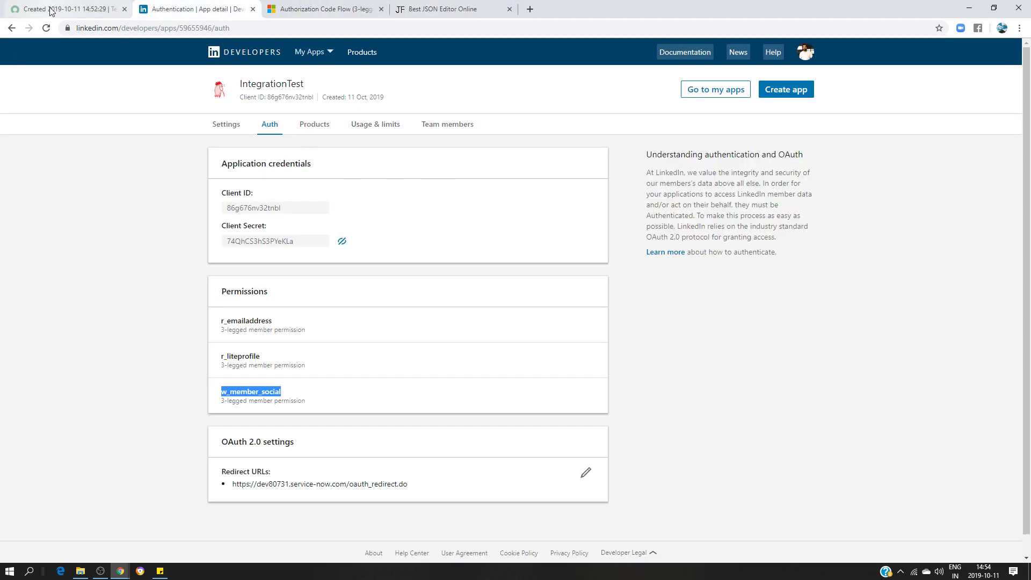
Return to the ServiceNow Default GET test run showing HTTP 200 and the profile JSON
{"action": "left_click", "coordinate": [51, 10]}
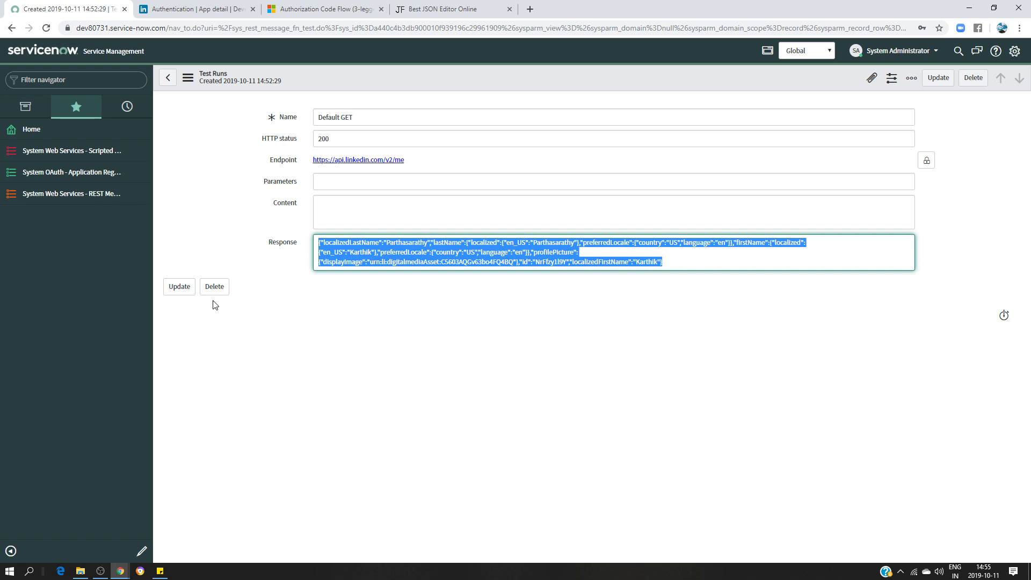
{"action": "left_click", "coordinate": [100, 571]}
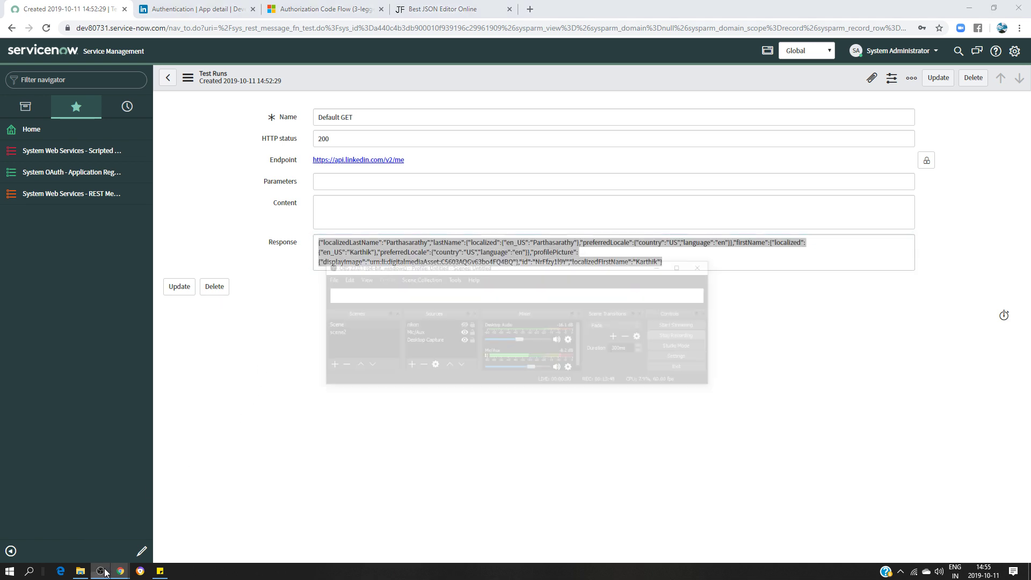